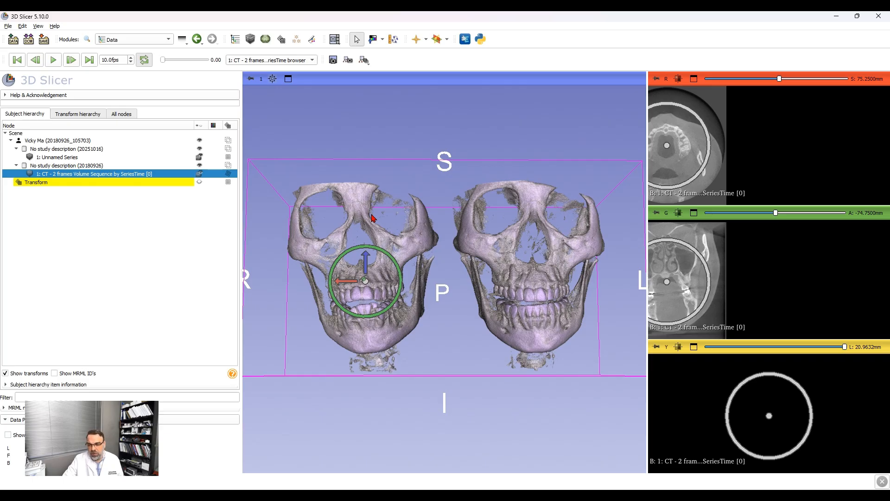
Step: Move the CT sequence volume along the left-right axis with its transform handle until its skull overlaps the other skull
mouse_move(354, 281)
left_mouse_down()
mouse_move(502, 285)
mouse_move(353, 282)
left_mouse_up()
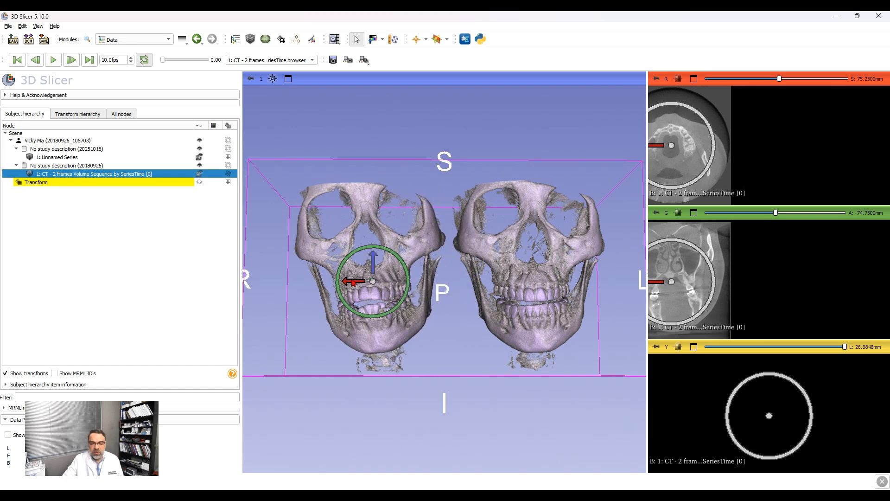
scroll(460, 297, "up", 3)
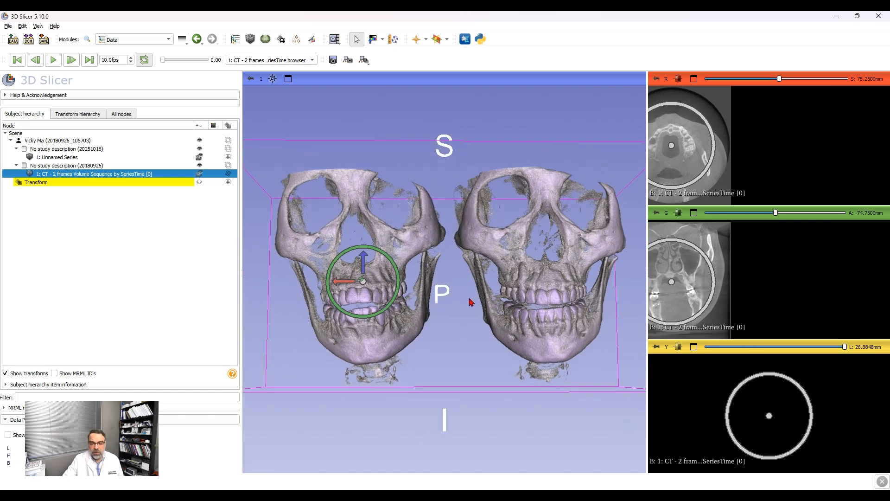
mouse_move(449, 327)
left_mouse_down()
mouse_move(465, 322)
mouse_move(456, 332)
left_mouse_up()
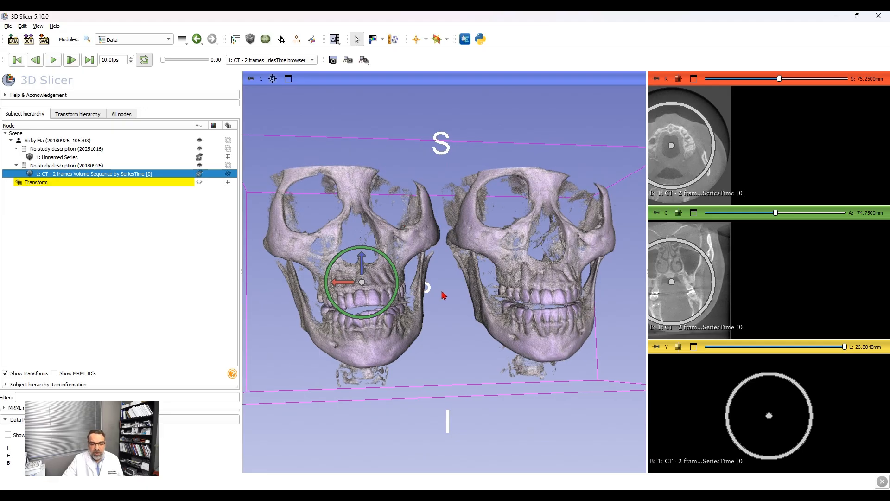
left_click_drag(435, 292, 432, 290)
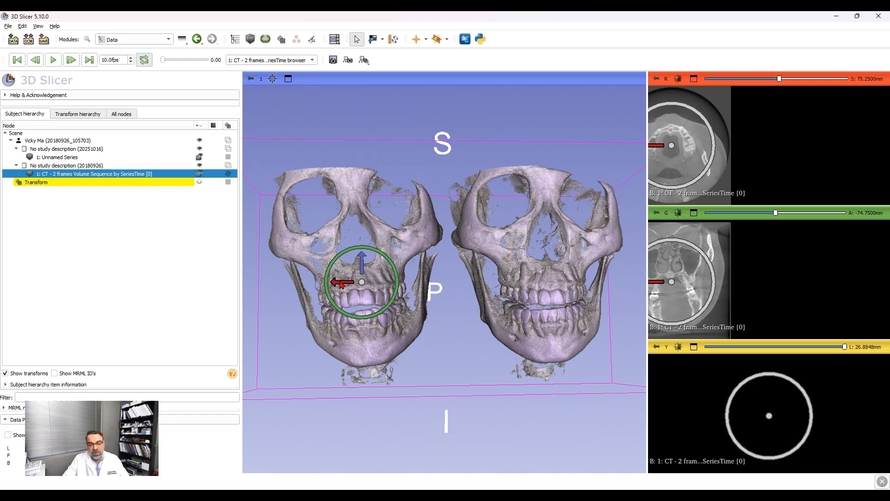
left_click_drag(346, 284, 475, 281)
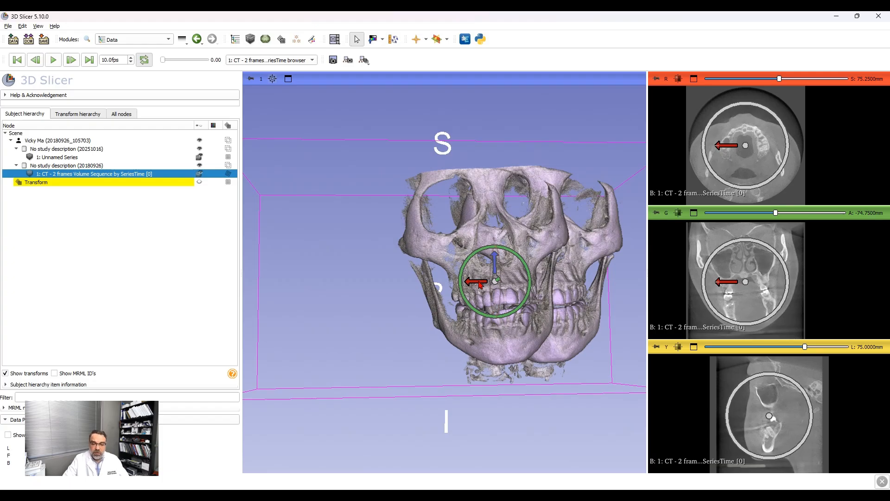
left_click_drag(475, 283, 510, 287)
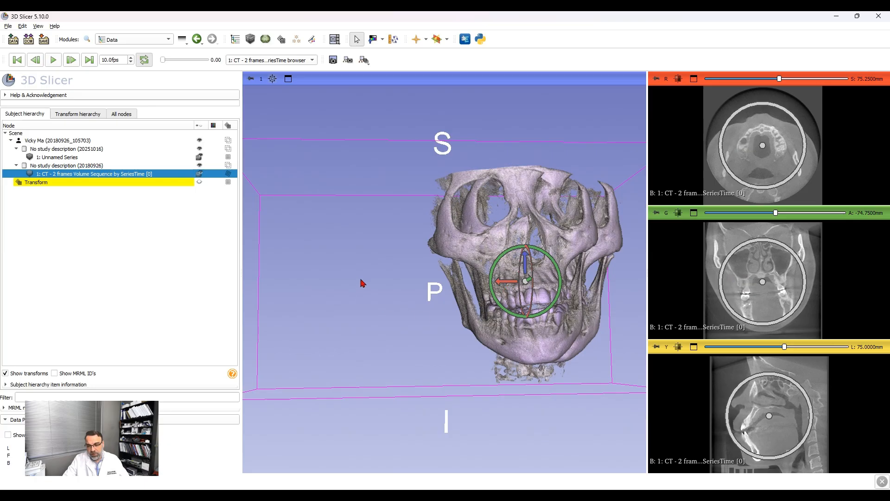
Step: Rotate the CT sequence volume upside down about the anterior-posterior axis and shift it posteriorly with the interaction handles
right_click_drag(380, 281, 391, 334)
left_click_drag(391, 275, 412, 359)
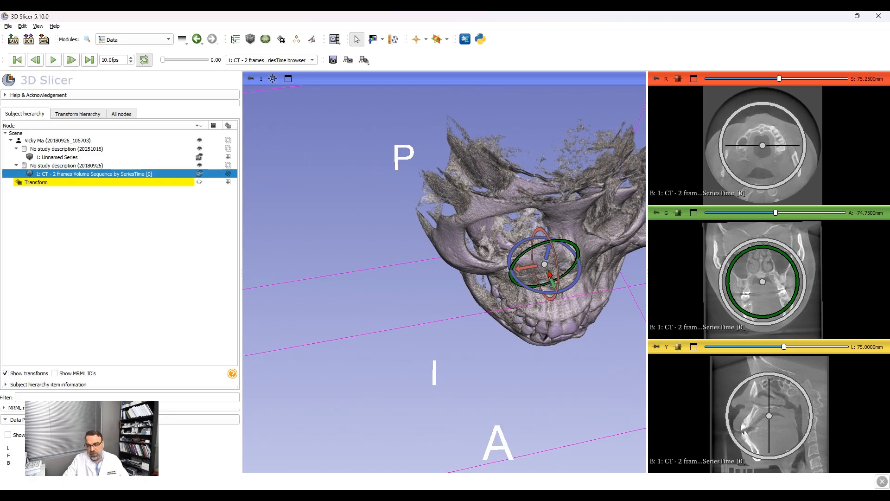
mouse_move(541, 268)
left_mouse_down()
mouse_move(554, 291)
mouse_move(548, 279)
left_mouse_up()
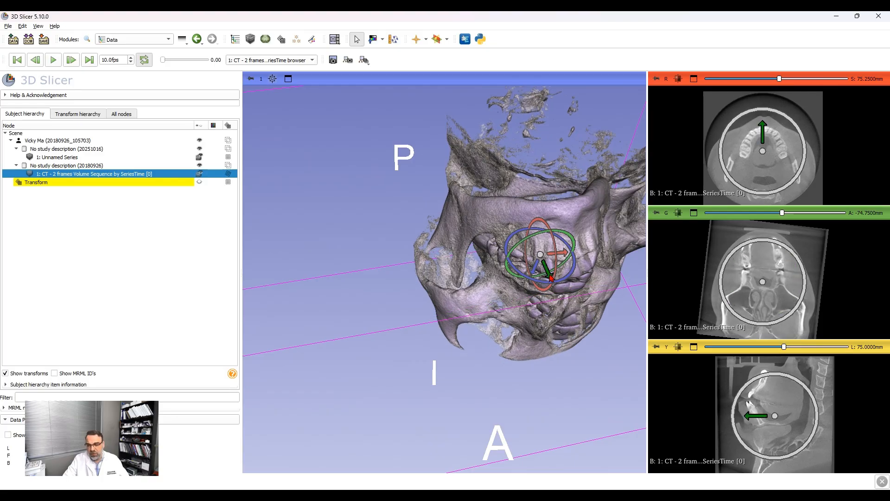
left_click_drag(547, 268, 524, 246)
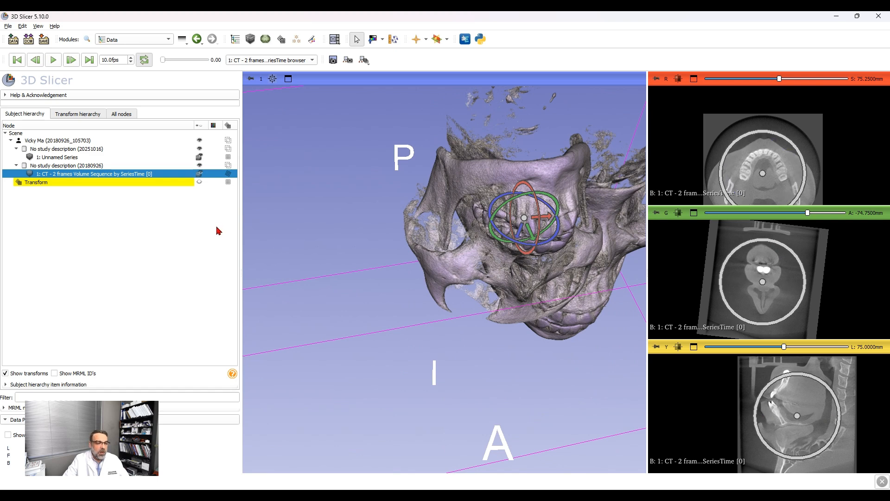
Step: Select the Transform node in the subject hierarchy to identify the volume it is applied to
left_click(78, 184)
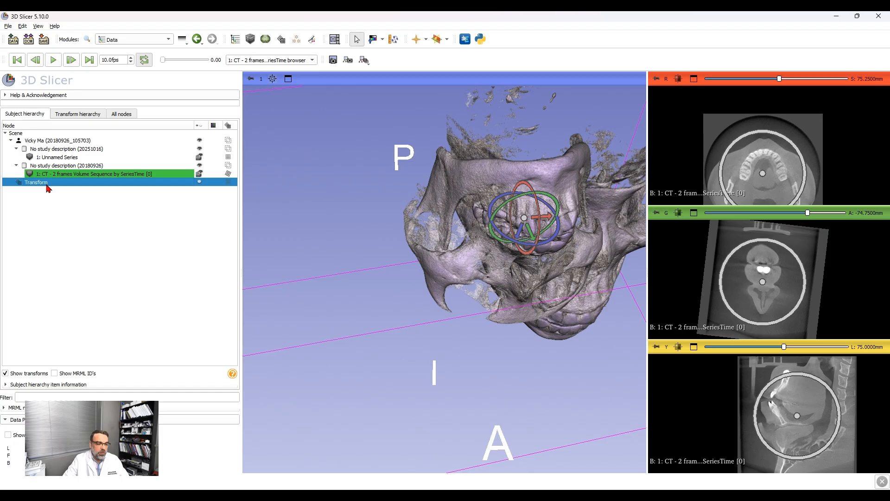
left_click(99, 243)
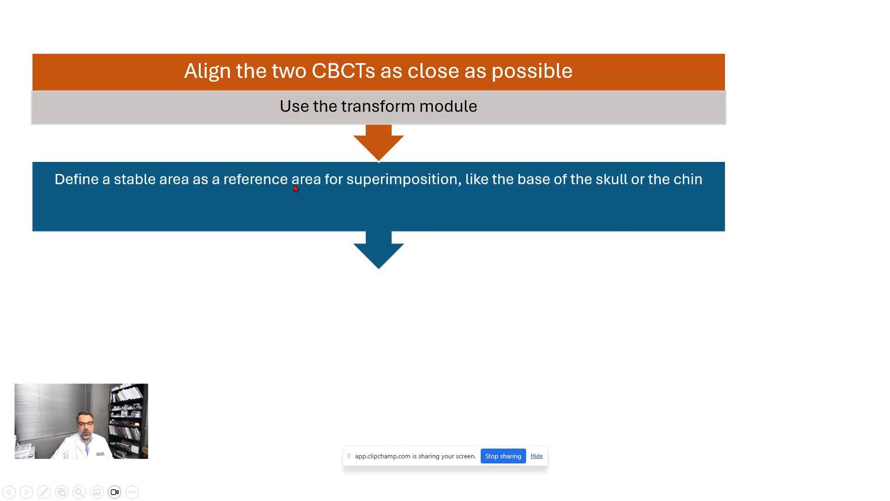
left_click(400, 192)
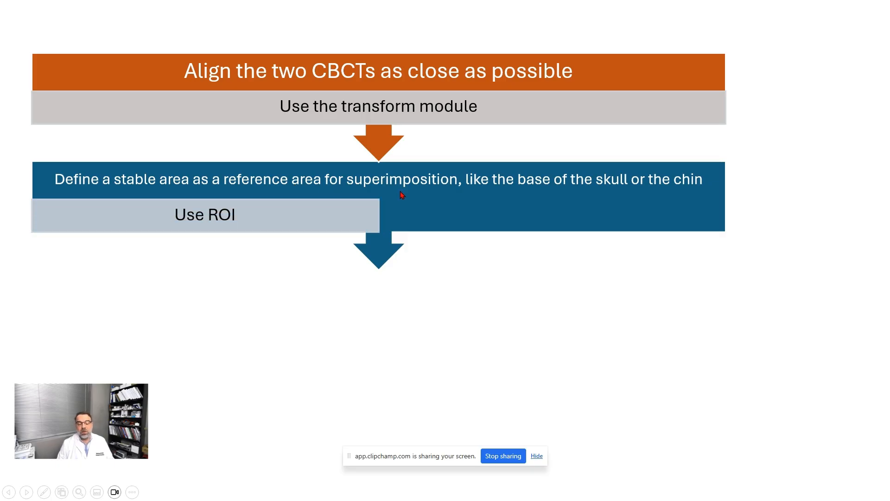
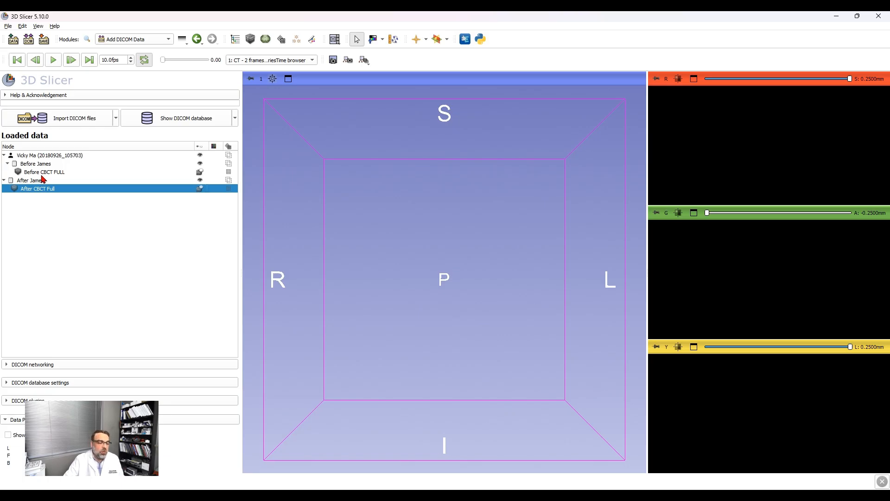
Step: Volume-render the Before CBCT FULL scan with the CT-AAA preset and raise its shift until only the skull bone shows
left_click(37, 172)
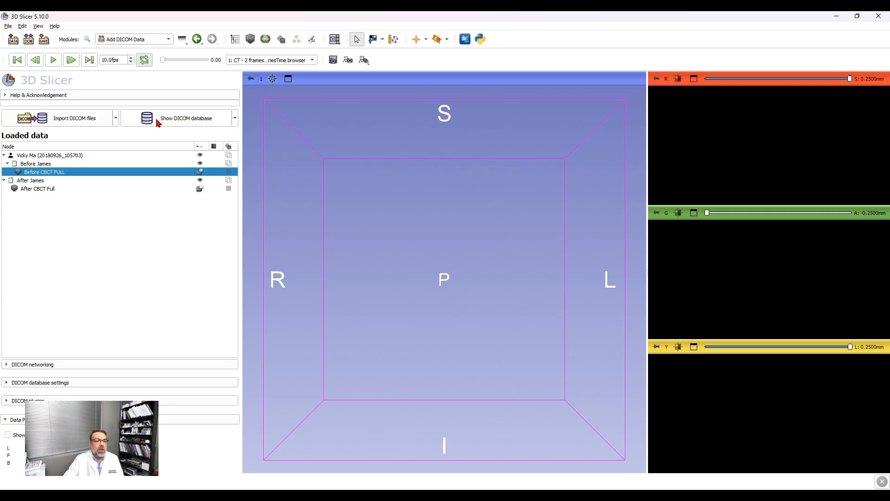
left_click(158, 39)
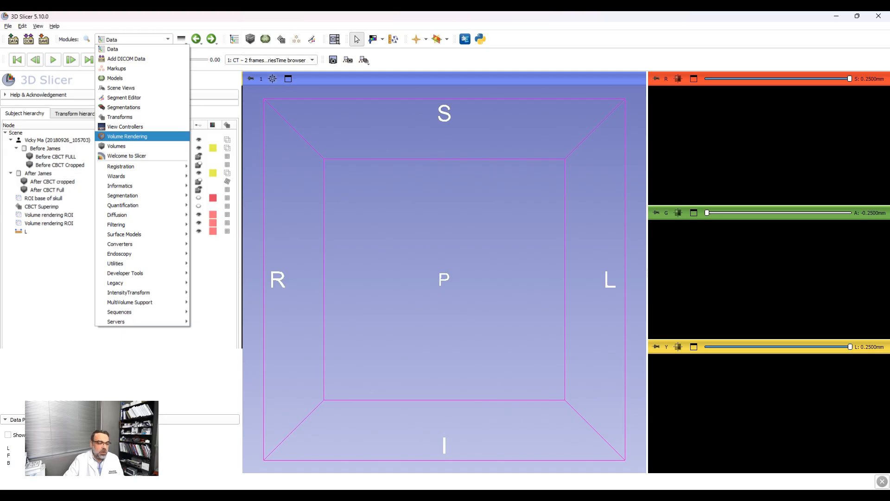
left_click(127, 136)
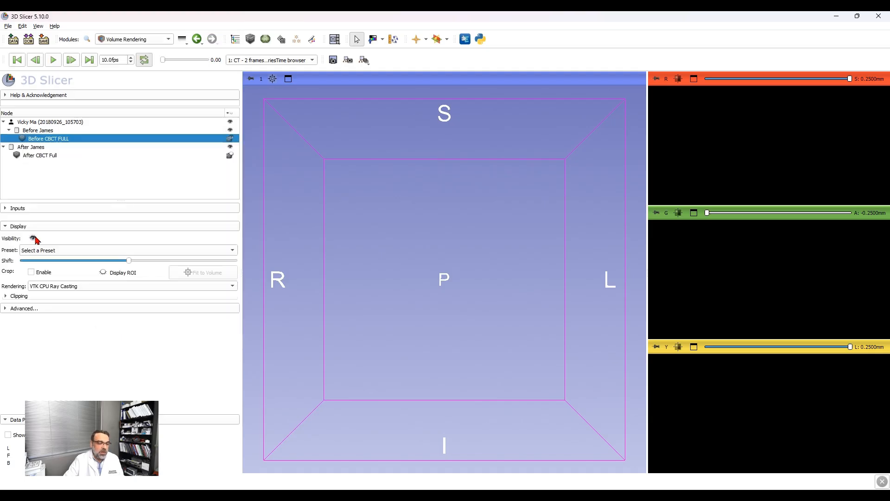
left_click(33, 238)
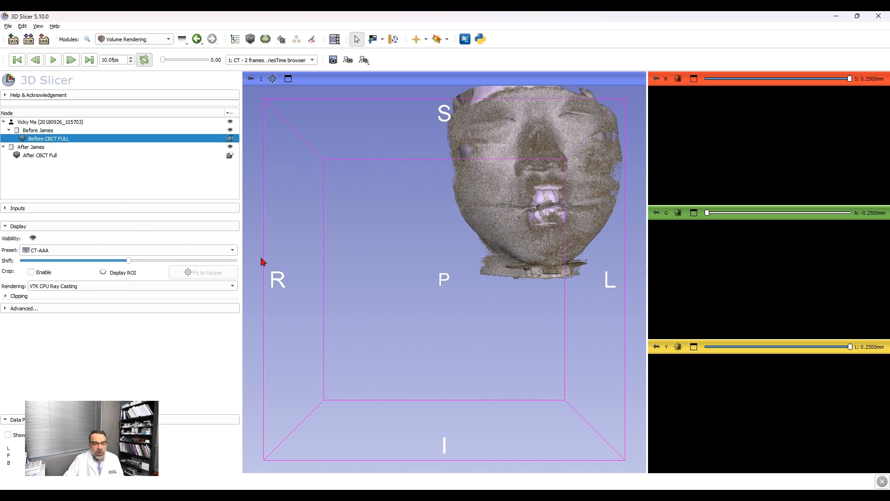
left_click_drag(130, 262, 138, 263)
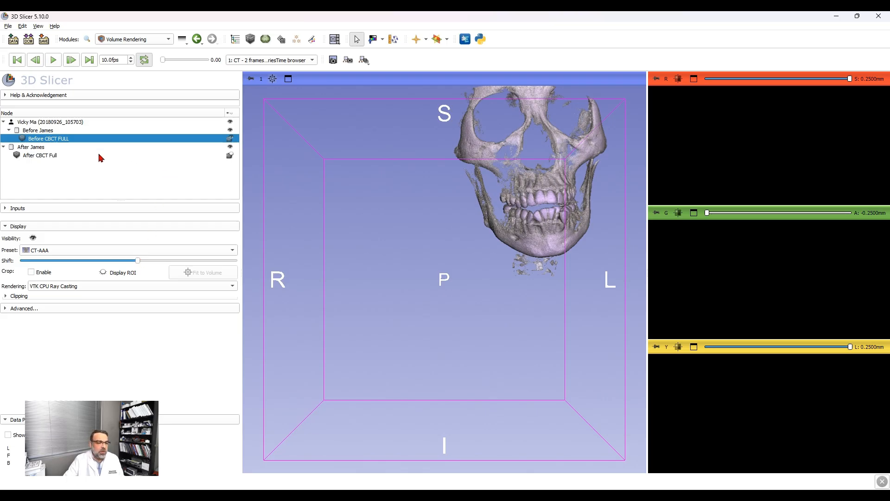
Step: Volume-render the After CBCT Full scan with the CT-AAA preset, raise its shift to show only bone, and centre the 3D view
left_click(101, 157)
left_click(34, 239)
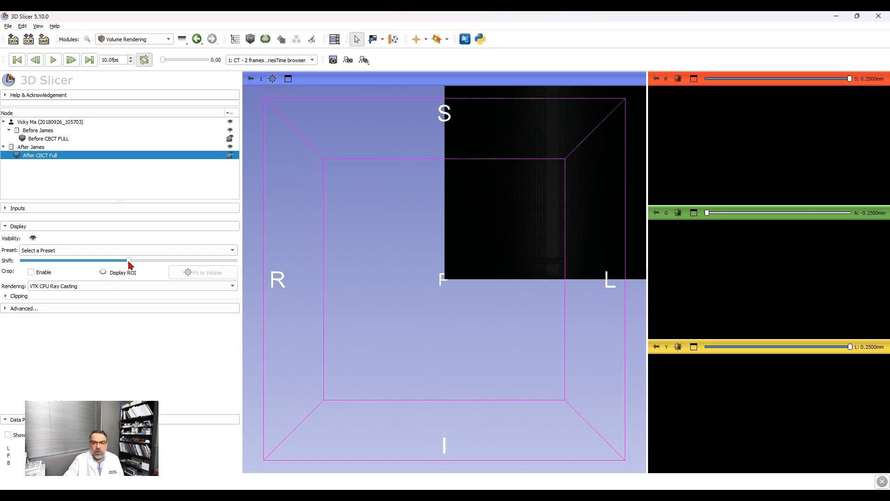
left_click_drag(128, 261, 137, 261)
left_click(109, 252)
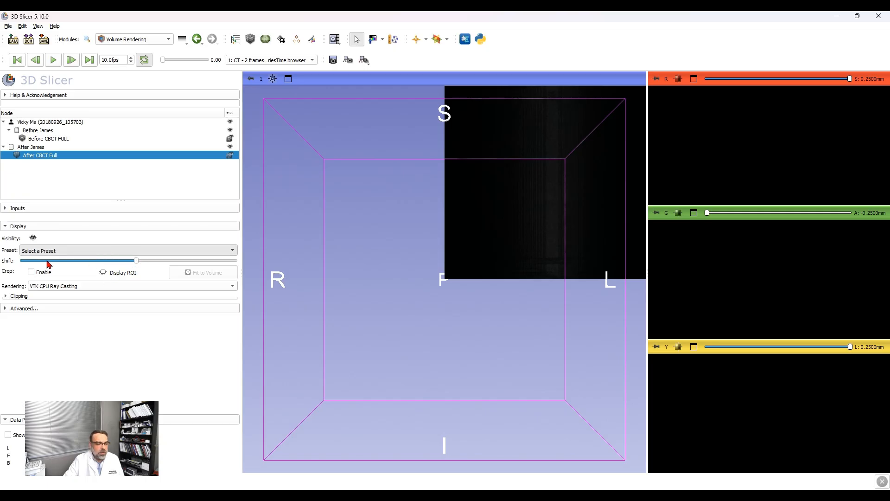
left_click(53, 262)
left_click_drag(131, 262, 140, 262)
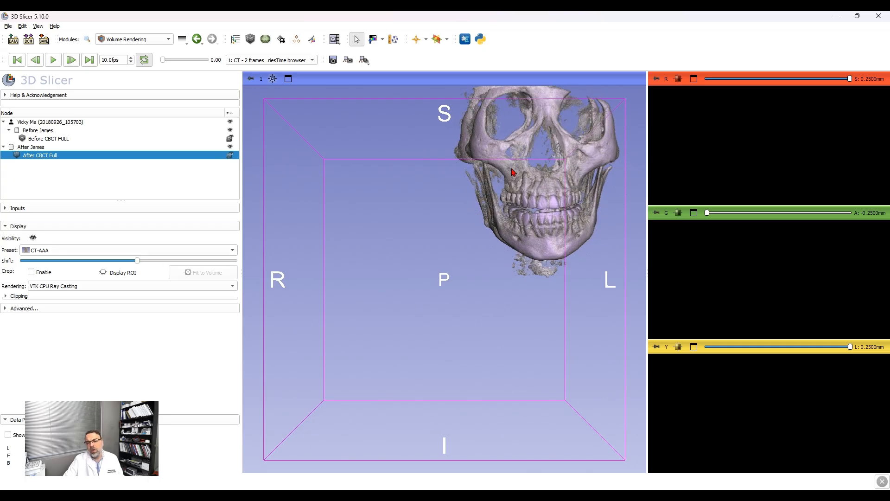
left_click(273, 79)
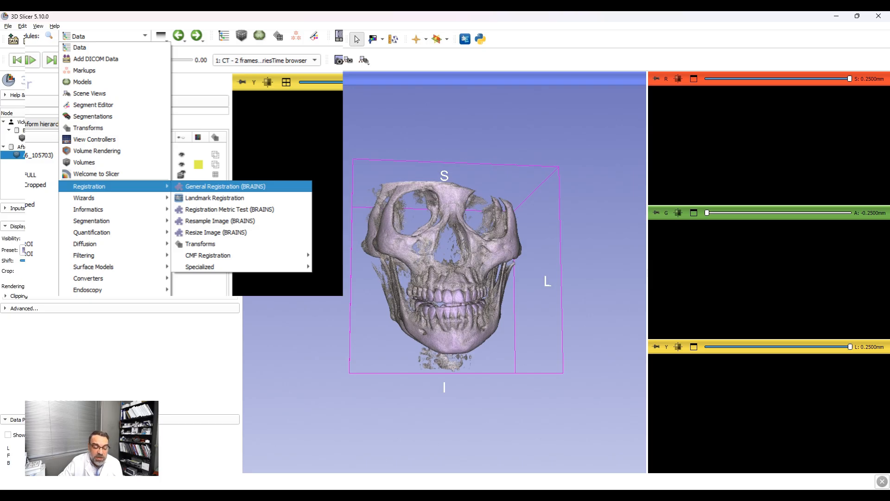
left_click(395, 197)
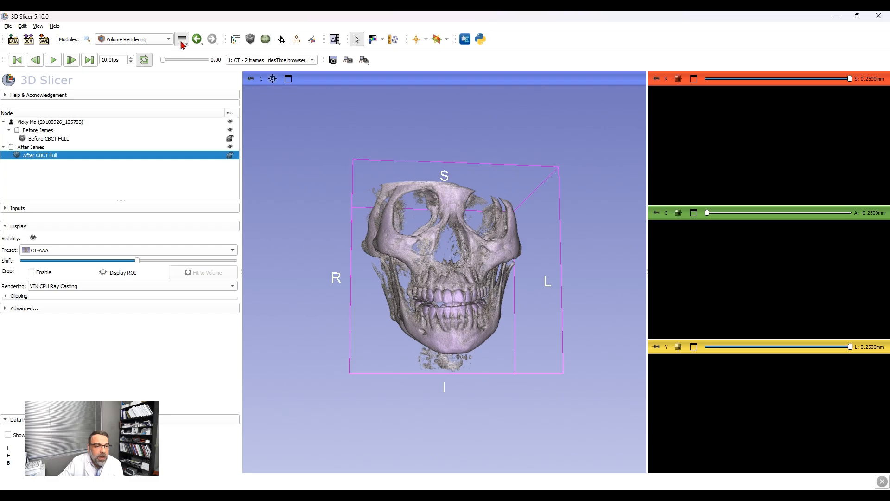
Step: Try aligning After CBCT Full with a new interactive transform centred on the volume, and detach the transform from it
left_click(167, 44)
left_click(155, 48)
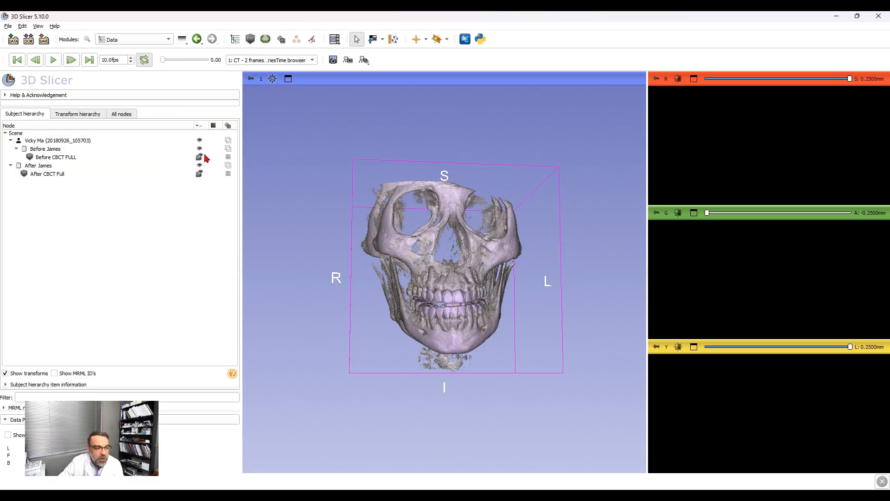
left_click(86, 174)
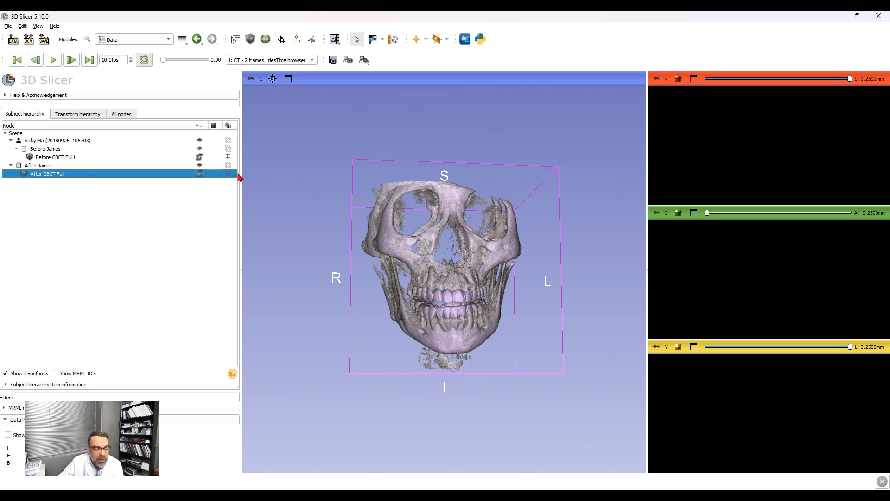
left_click(246, 210)
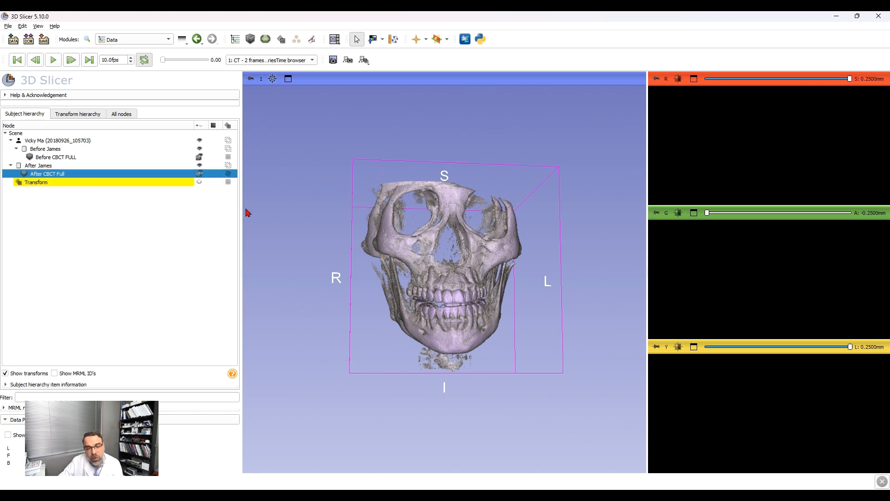
left_click(230, 181)
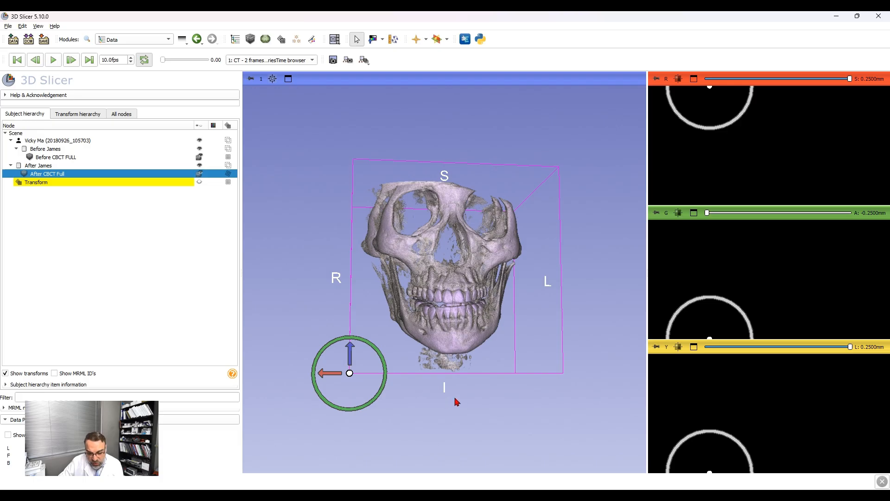
left_click(482, 406)
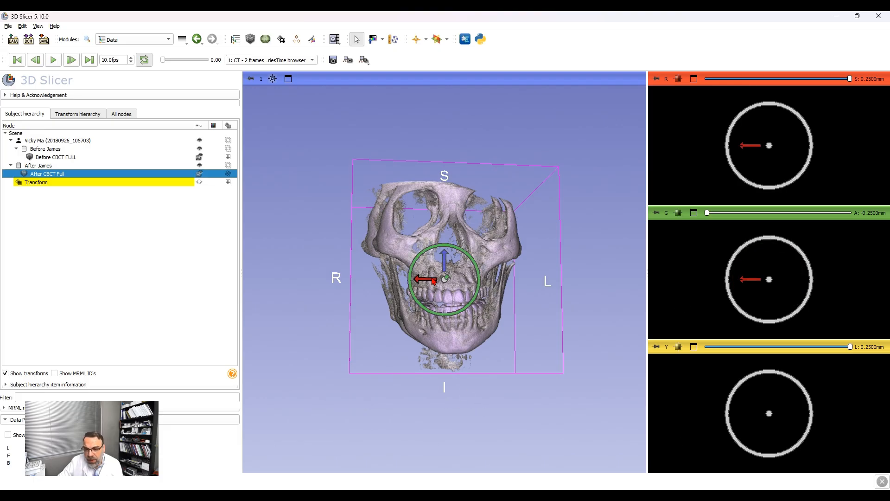
left_click_drag(434, 281, 430, 281)
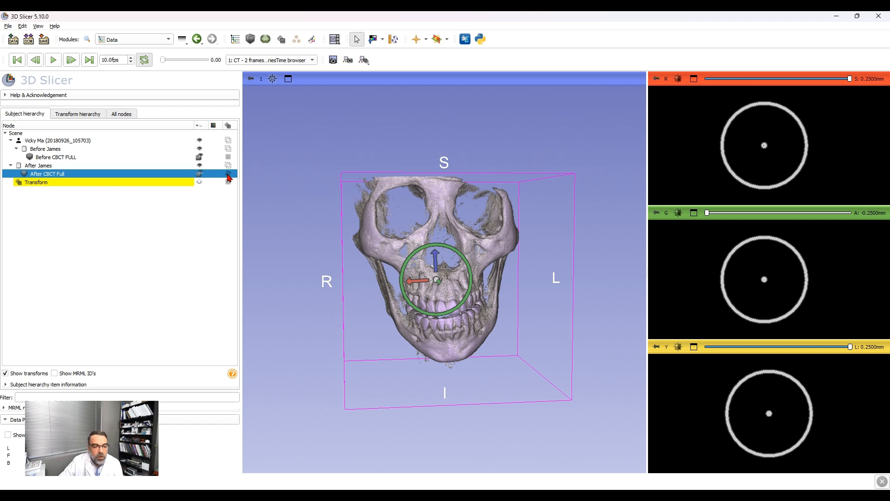
left_click(229, 174)
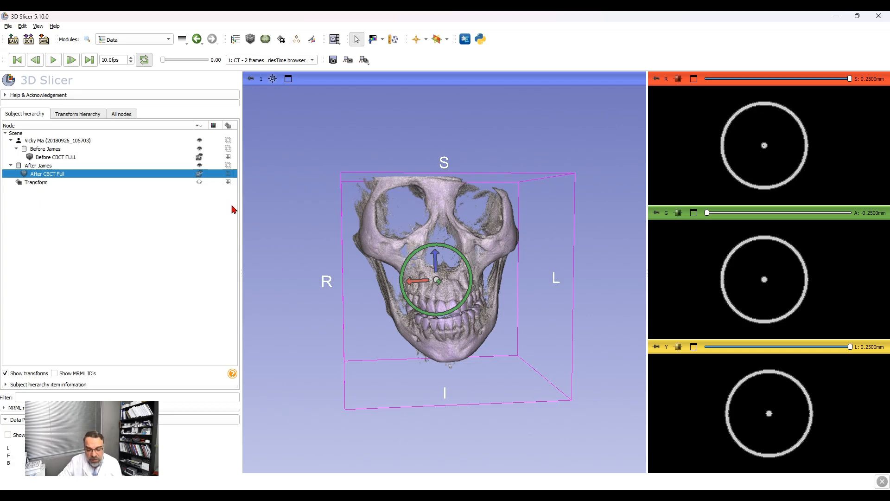
Step: Toggle the before and after scans' visibility, and overlay After CBCT Full at 100% on Before CBCT FULL in the slice views
left_click(200, 167)
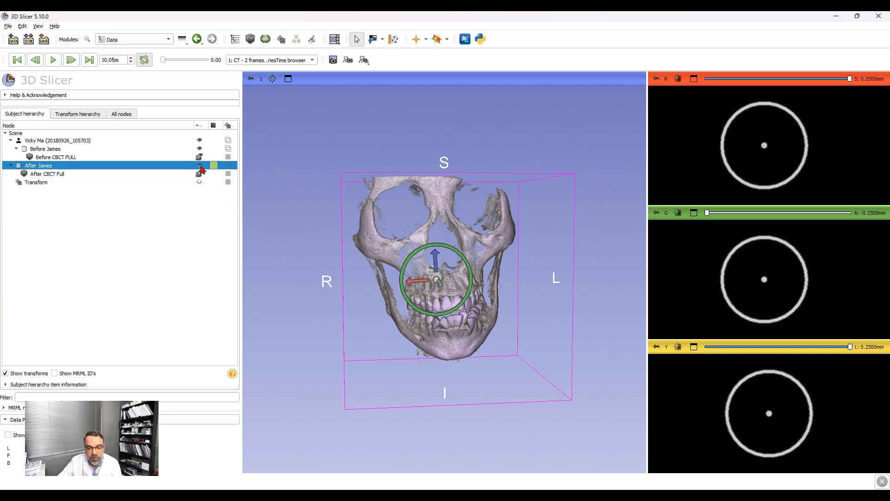
left_click(201, 149)
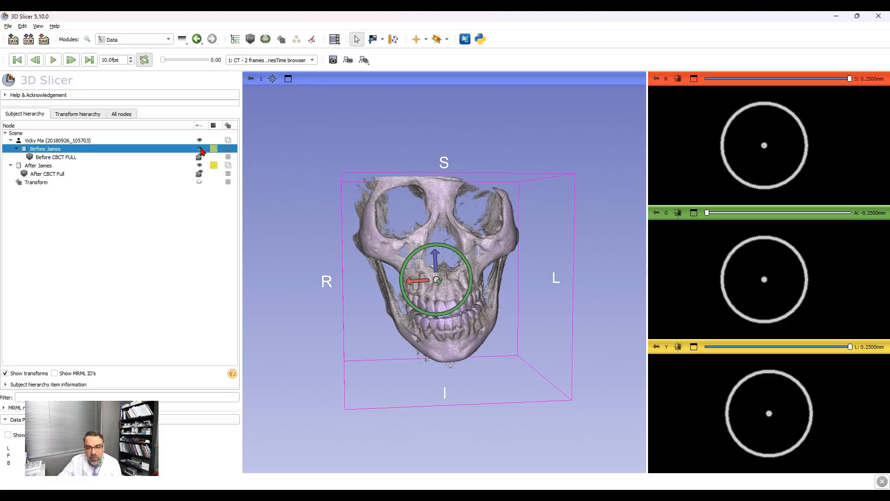
left_click(200, 174)
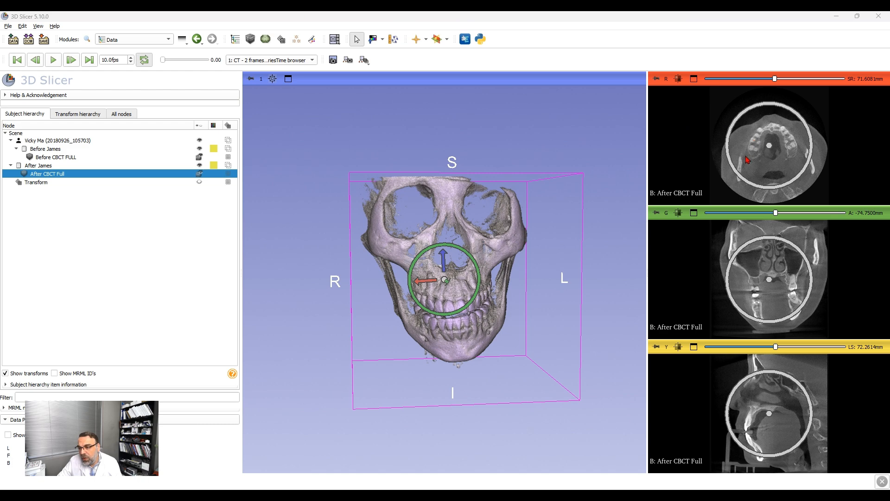
key("shift+bracketright")
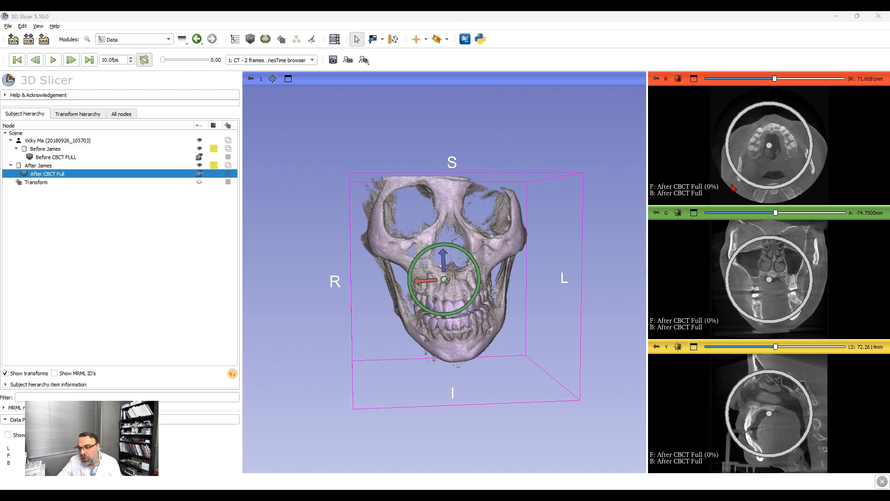
key("bracketleft")
left_click_drag(669, 166, 670, 127, "ctrl")
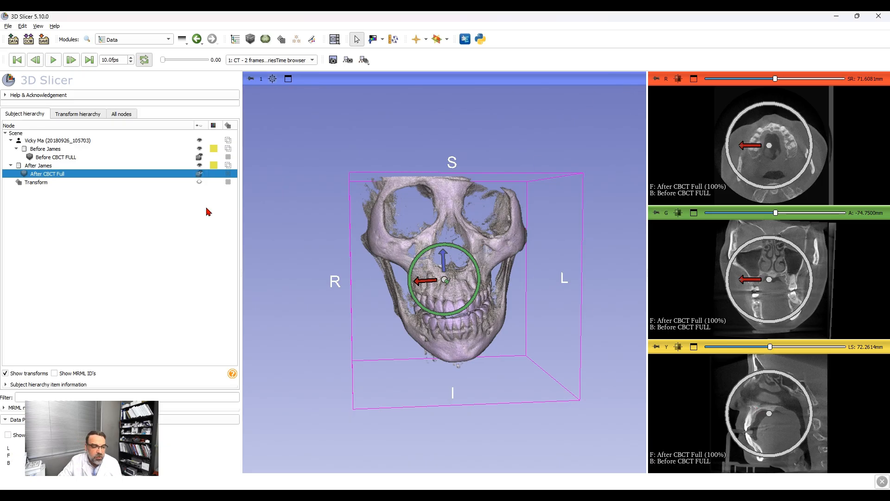
Step: Delete the unused Transform node from the scene
left_click(190, 184)
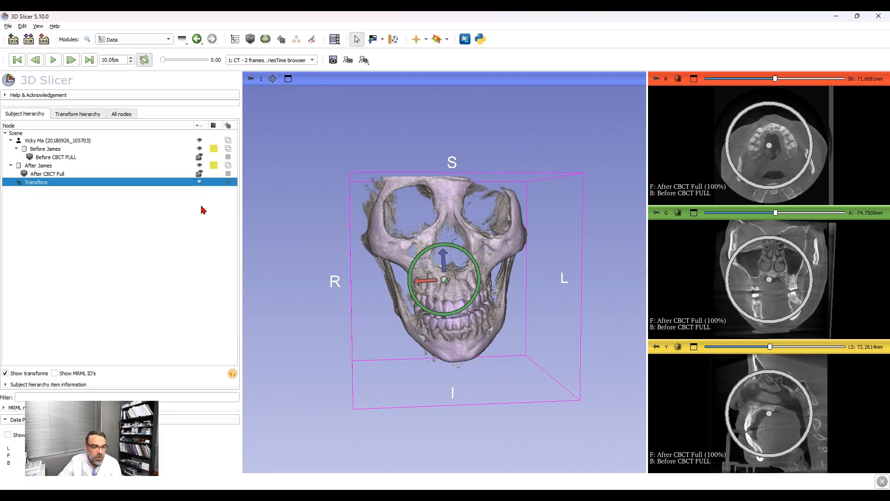
key("Delete")
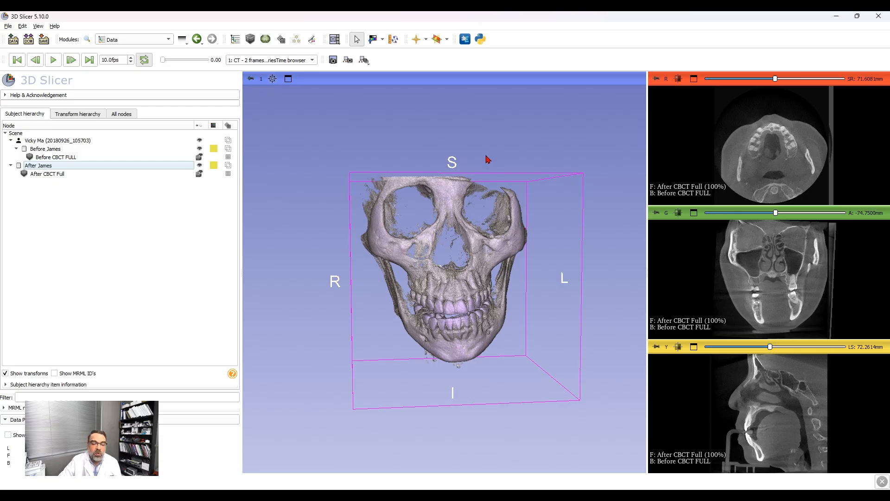
Step: Place a box ROI over the skull base in the sagittal slice, spanning about -140 to -19 mm P-A and 82 to 145 mm I-S
left_click(296, 39)
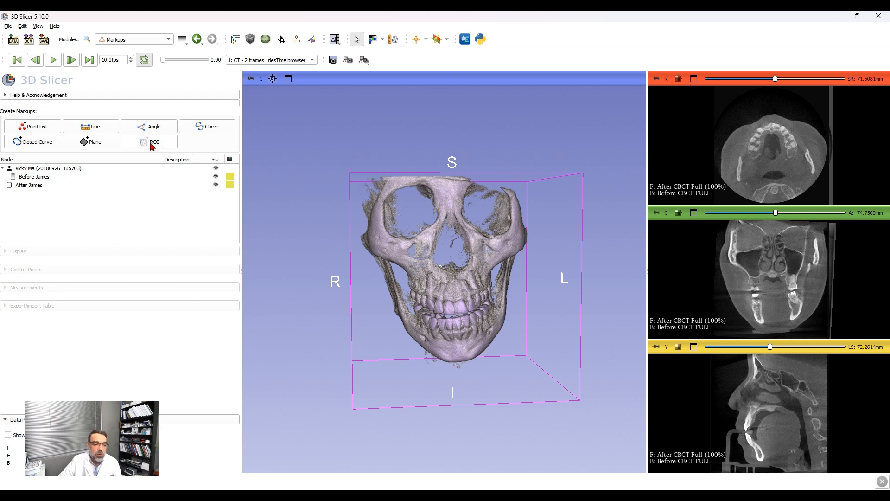
left_click(150, 146)
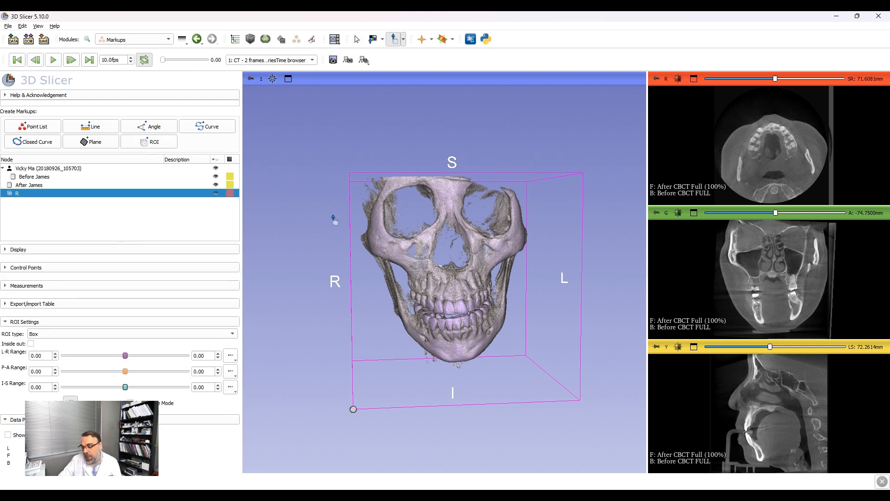
left_click(820, 411)
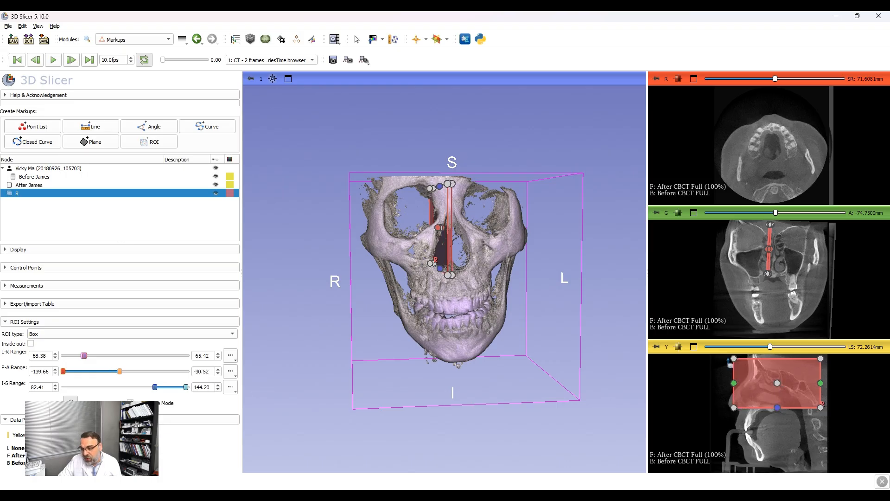
left_click(724, 358)
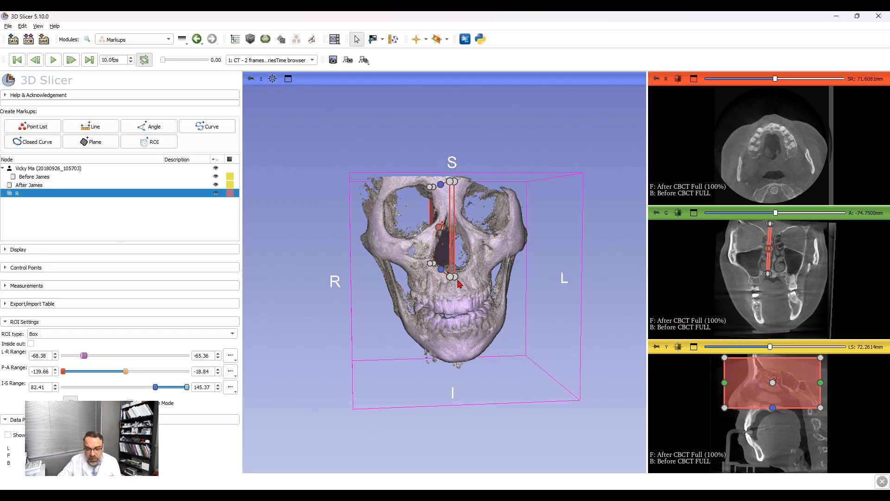
Step: Widen the ROI across the skull to about -137 to -2 mm L-R and lower its inferior border to about 81 mm
left_click_drag(456, 279, 549, 275)
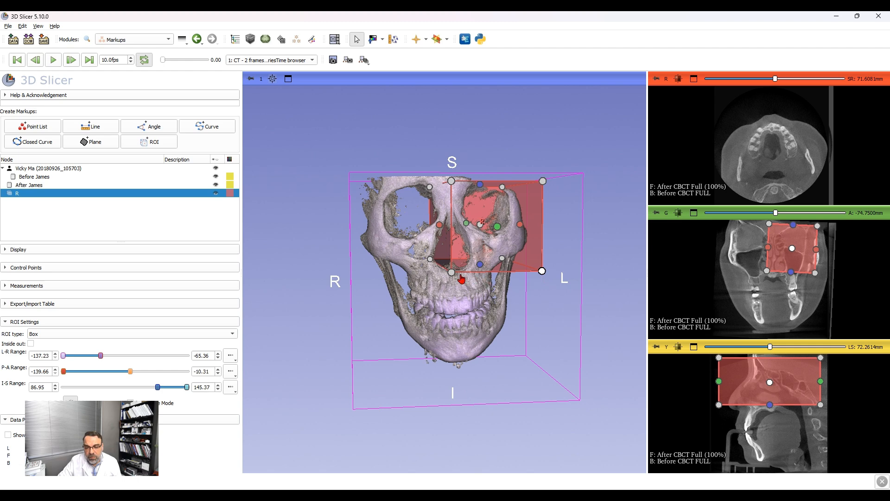
left_click_drag(454, 275, 367, 273)
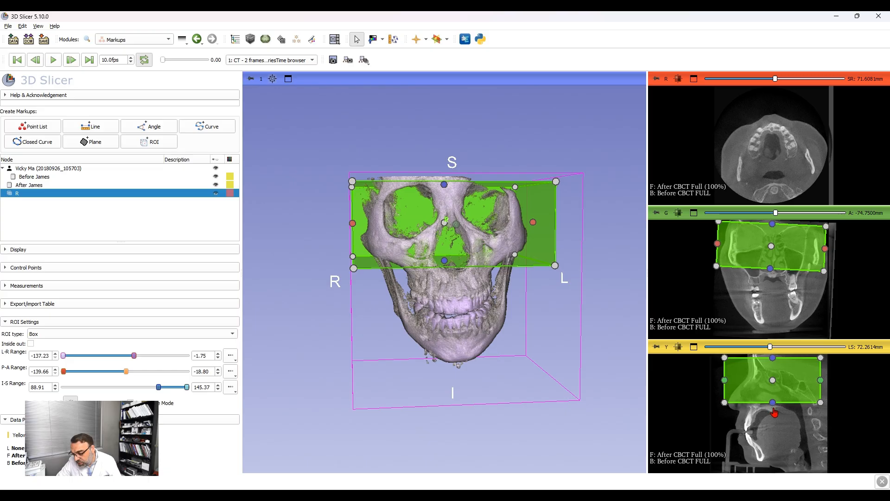
left_click_drag(775, 411, 775, 414)
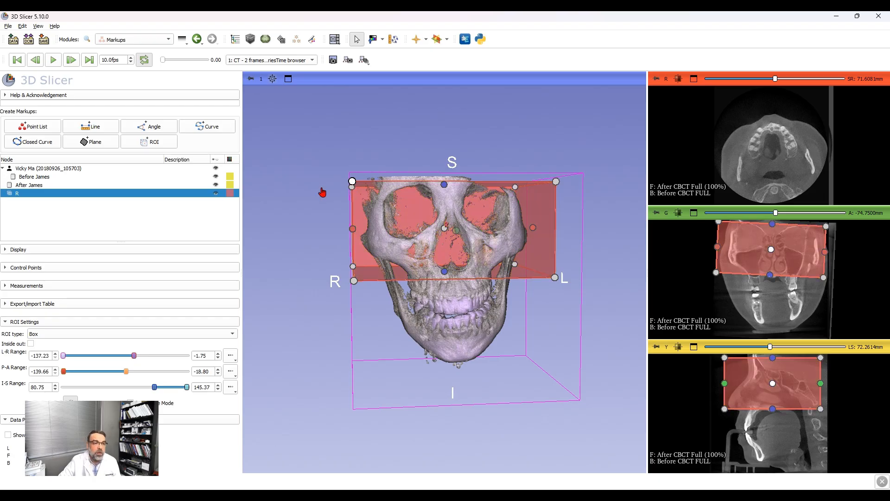
Step: Rename the ROI node in the subject hierarchy as "ROI base of skull"
left_click(172, 41)
left_click(160, 49)
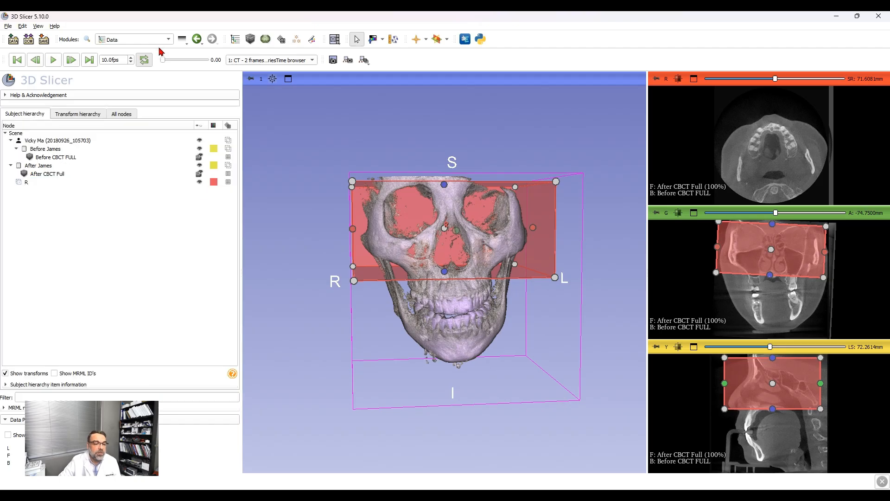
left_click(228, 183)
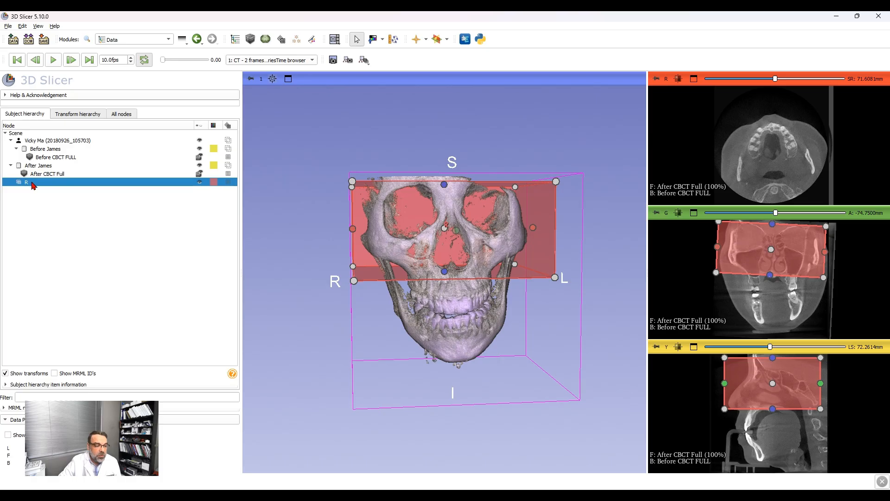
left_click(50, 190)
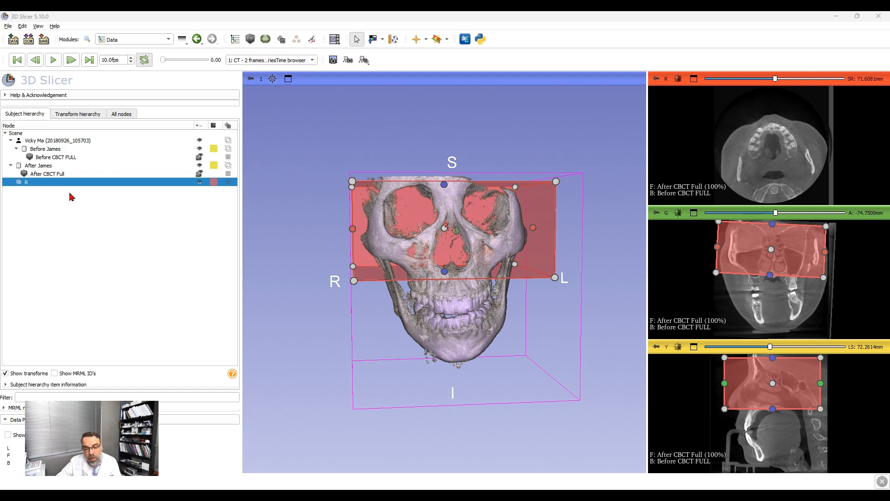
left_click(423, 266)
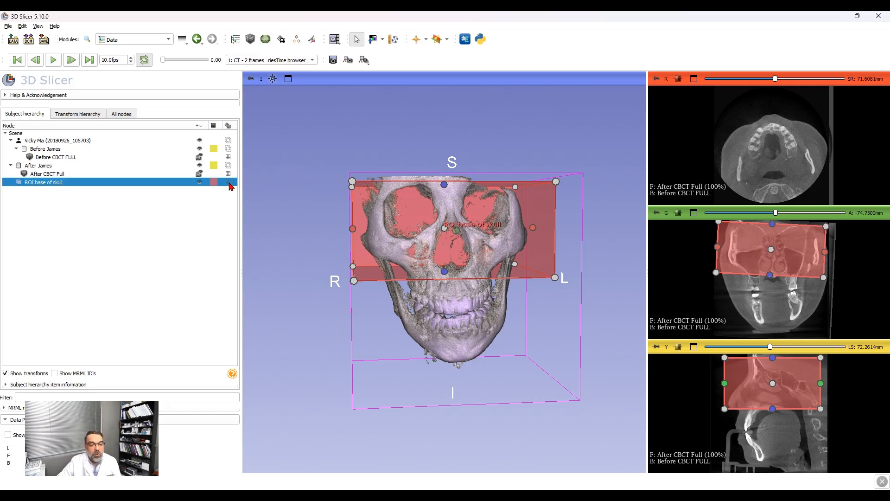
Step: Tilt the ROI in the sagittal slice to follow the skull base, extending its posterior border slightly and raising its inferior border
left_click(250, 215)
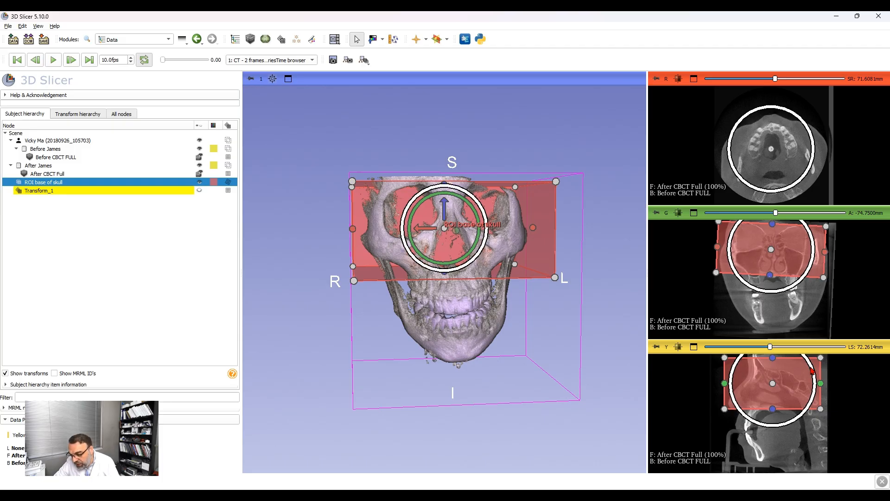
left_click_drag(813, 371, 811, 377)
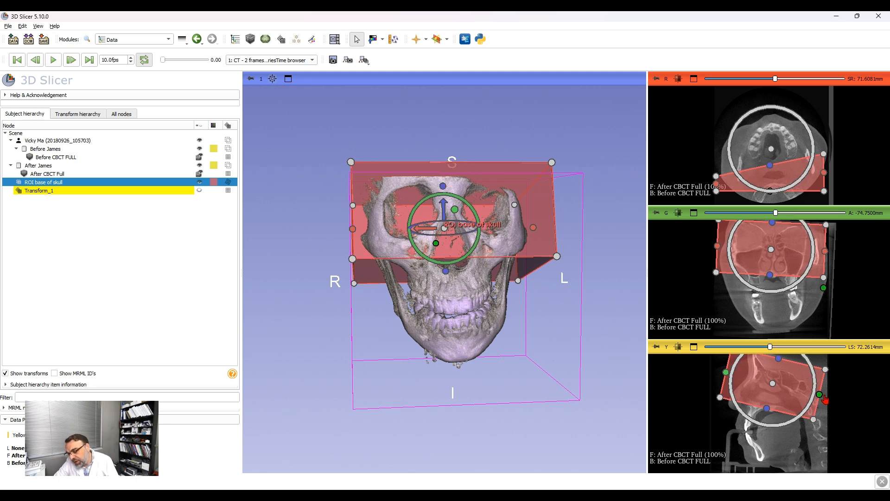
left_click_drag(824, 399, 827, 400)
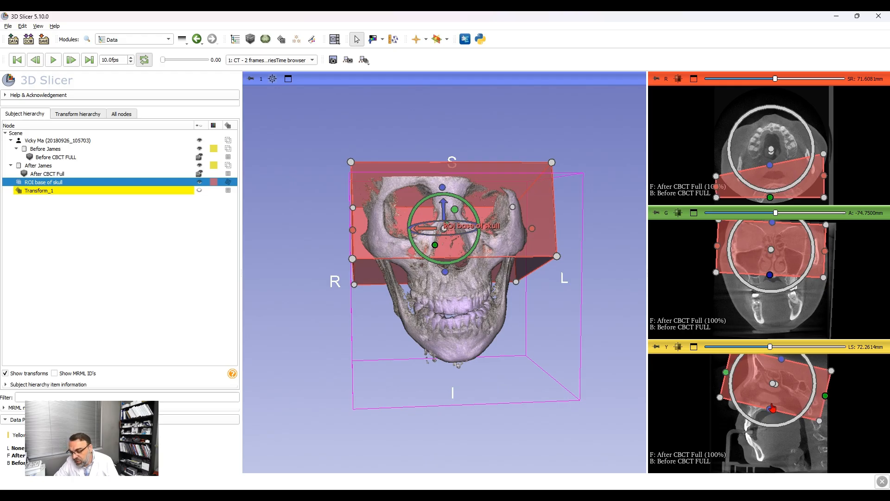
left_click_drag(774, 404, 778, 403)
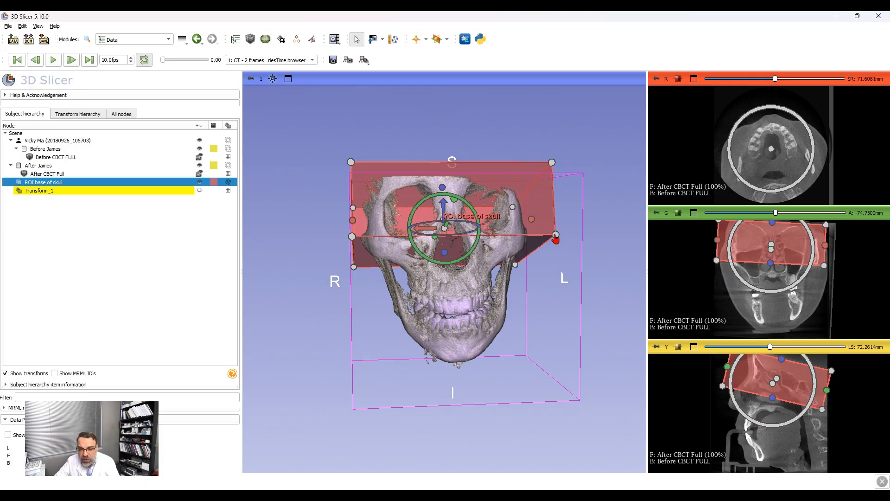
Step: Narrow the ROI from both lateral sides to the central skull base and delete the Transform_1 node
left_click_drag(553, 239, 525, 238)
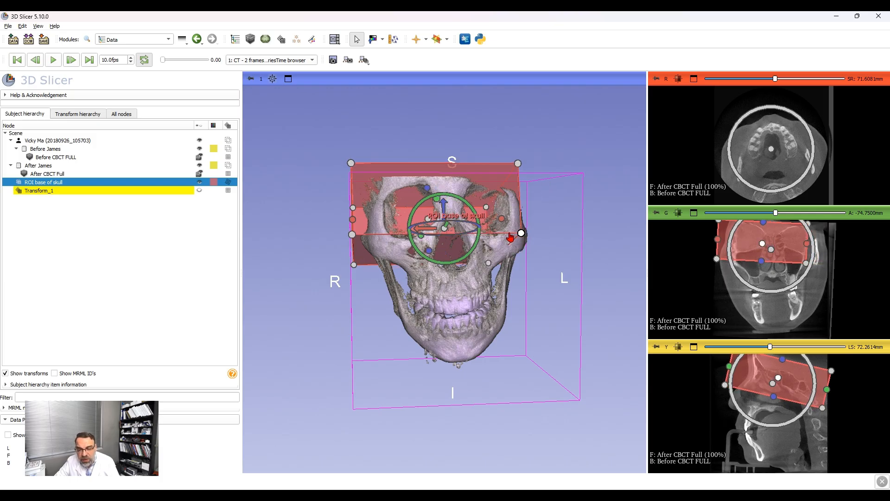
left_click_drag(510, 238, 505, 237)
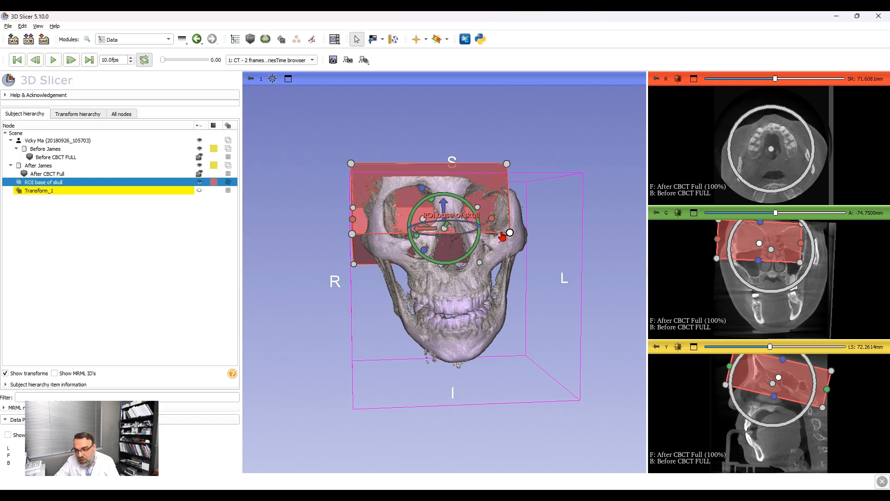
left_click_drag(502, 234, 501, 235)
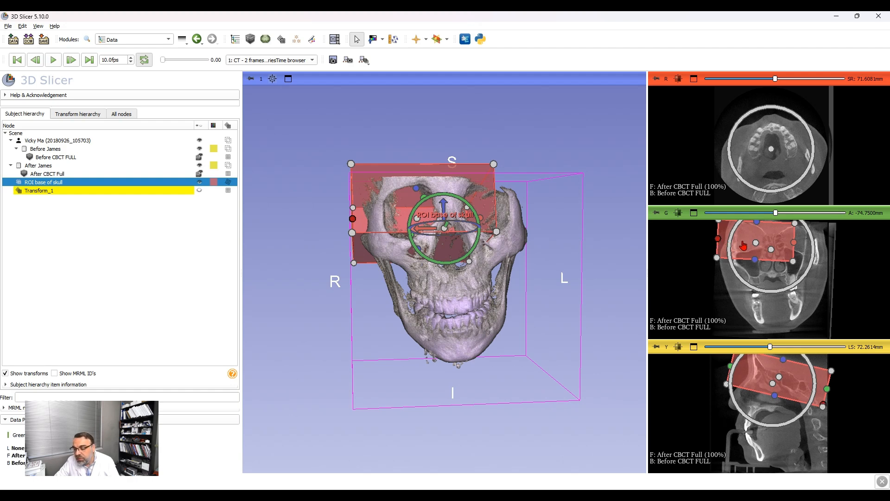
left_click_drag(721, 241, 754, 248)
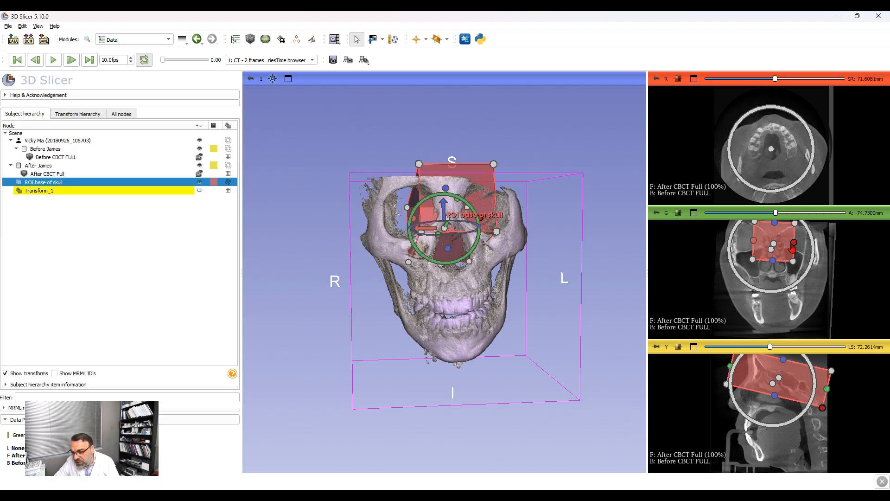
left_click_drag(794, 249, 792, 249)
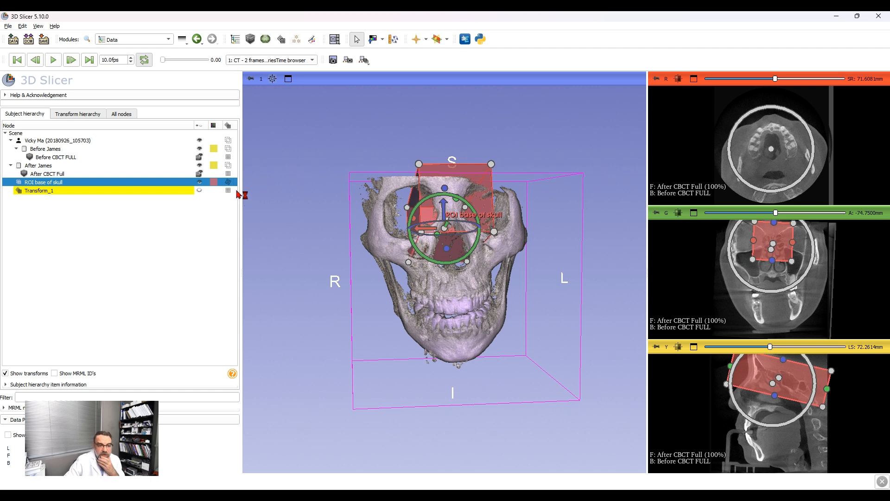
left_click(123, 191)
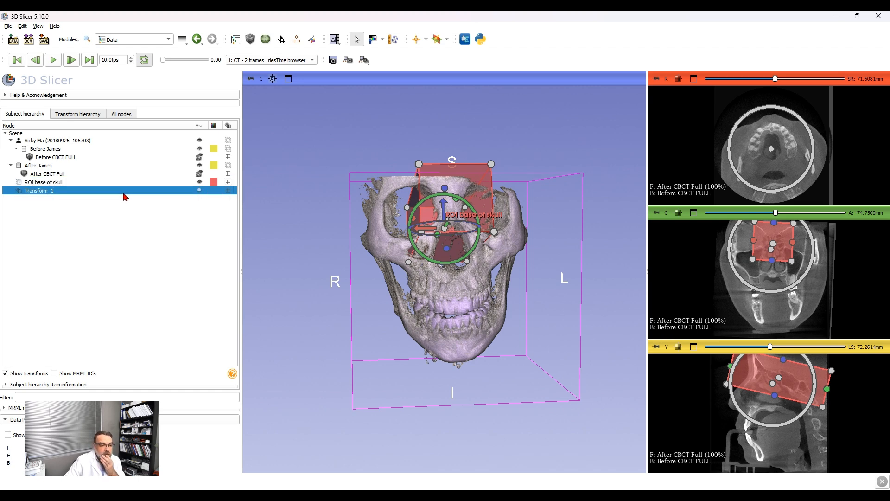
key("Delete")
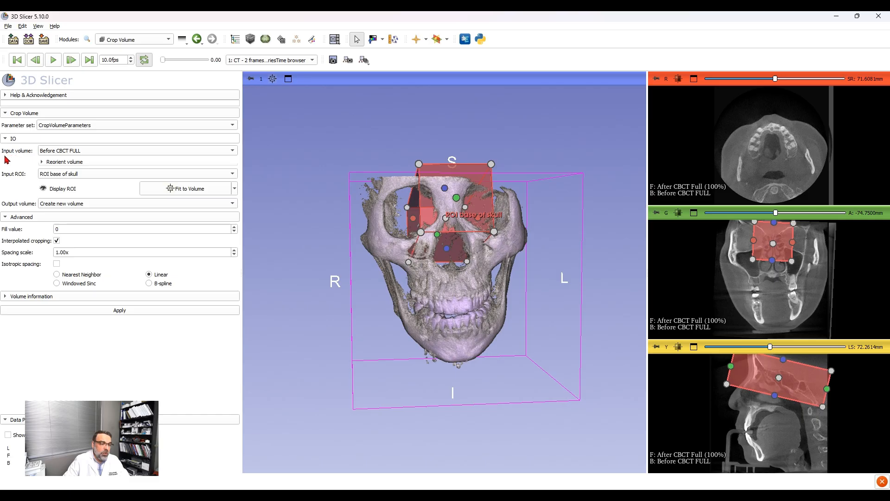
Step: Crop Before CBCT FULL with the ROI base of skull using Crop Volume, into a new volume named "Before CBCT Cropped"
left_click(49, 154)
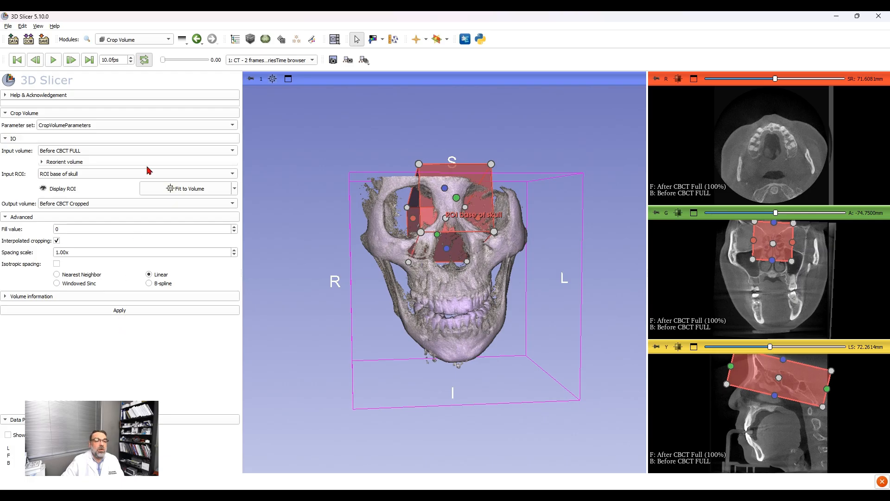
Step: Show only Before CBCT Cropped in the slice views, hiding the after scan, the full before scan and the ROI
left_click(183, 40)
left_click(184, 64)
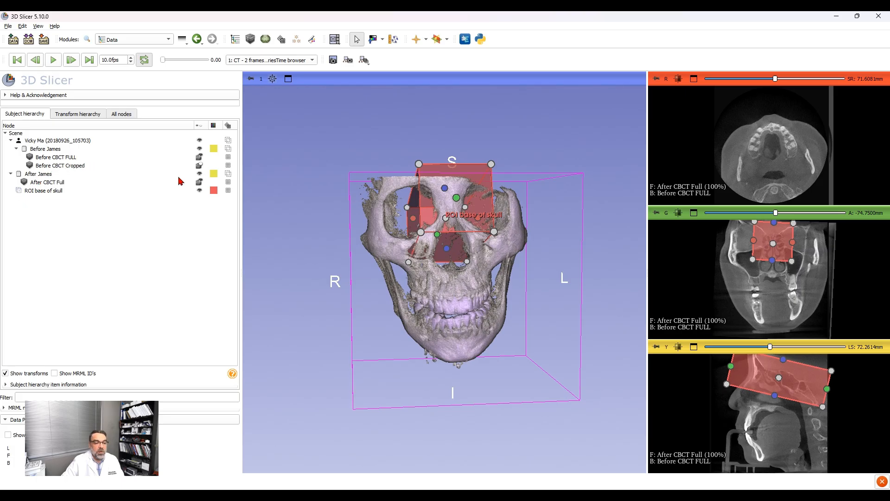
left_click(199, 181)
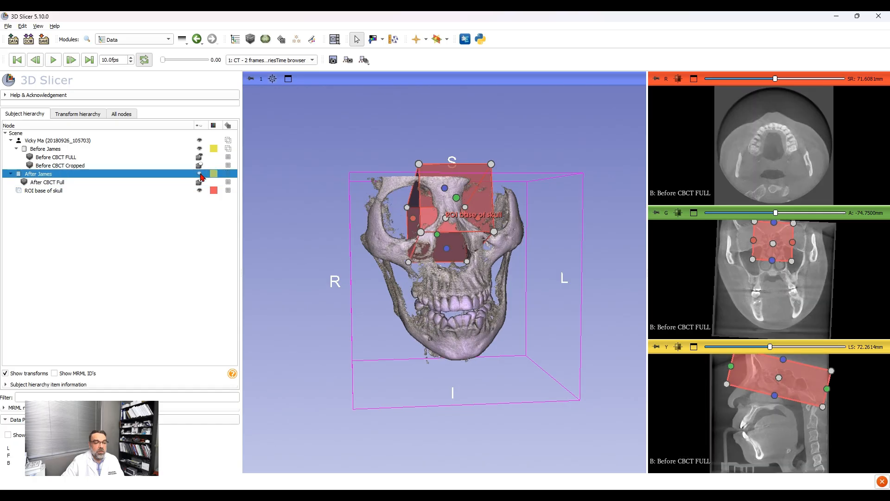
left_click(199, 158)
left_click(199, 166)
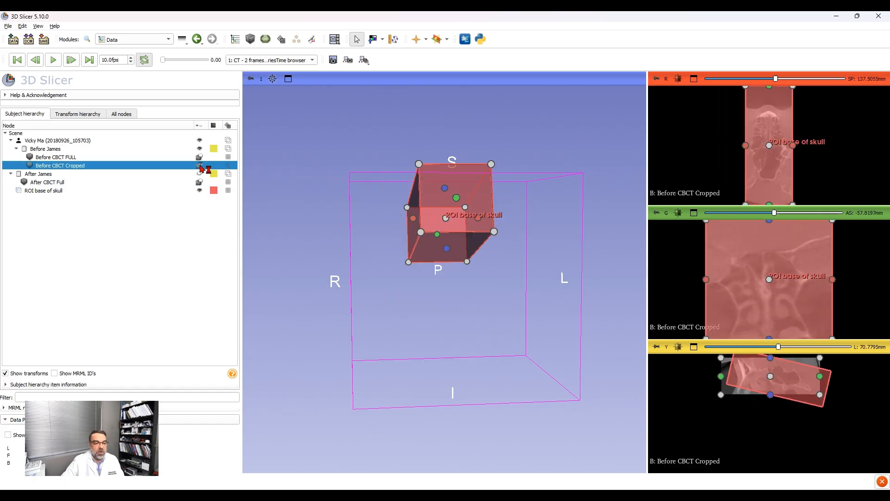
left_click(200, 190)
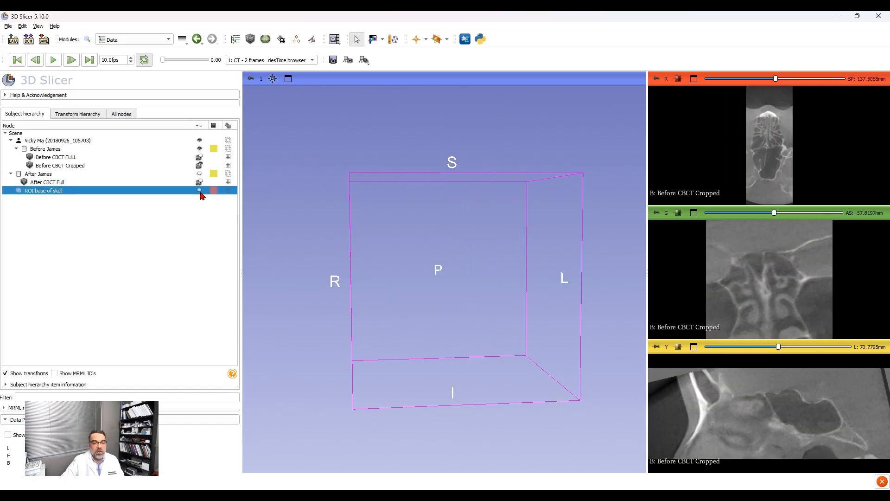
Step: Display Before CBCT Cropped as a 3D volume rendering and increase its shift so mainly bone is rendered
left_click(124, 37)
left_click(145, 135)
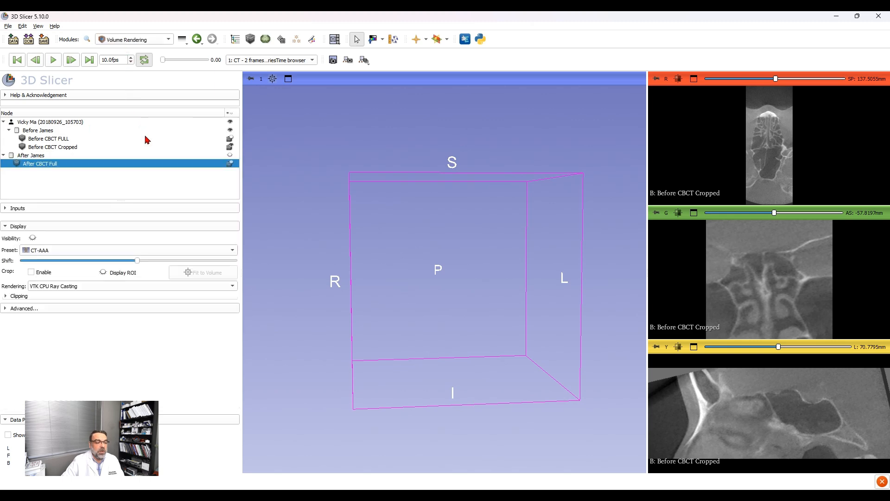
left_click(54, 147)
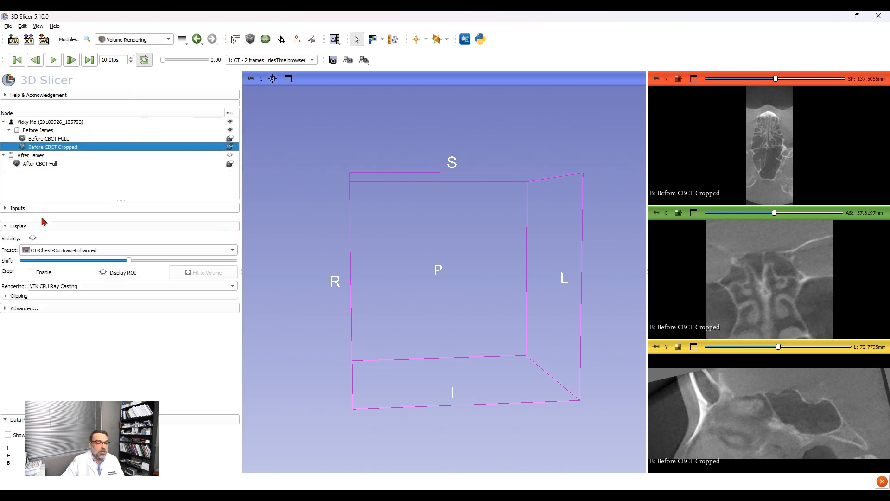
left_click(32, 238)
scroll(402, 236, "up", 1)
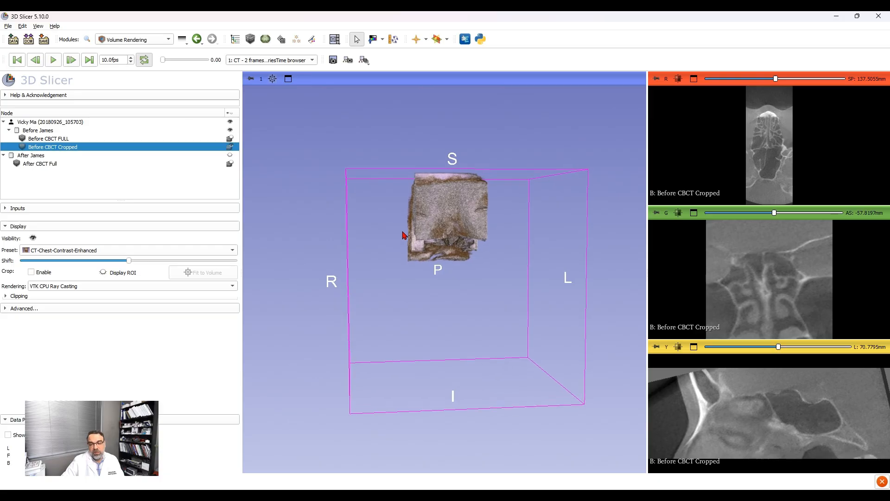
left_click_drag(403, 235, 504, 290)
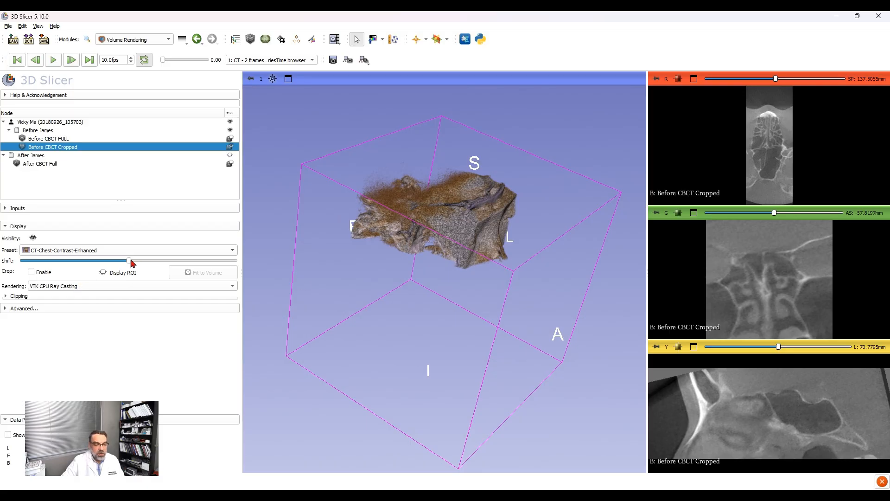
left_click_drag(130, 261, 151, 262)
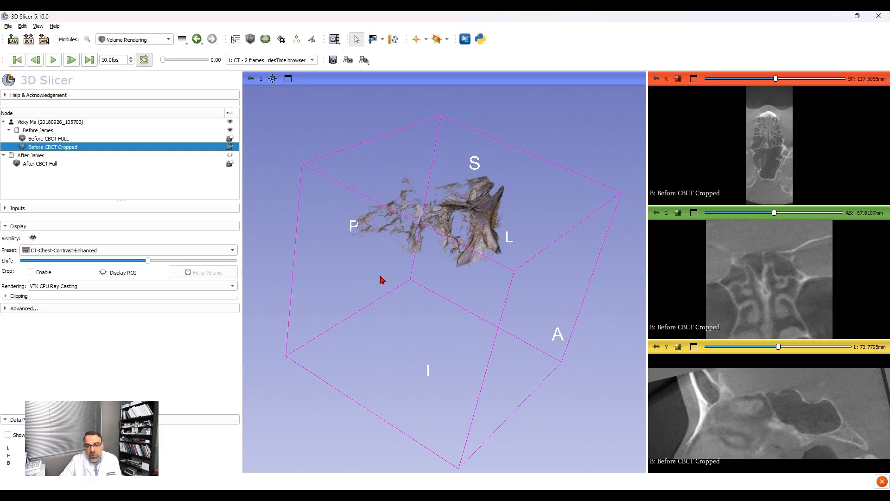
left_click_drag(380, 279, 497, 209)
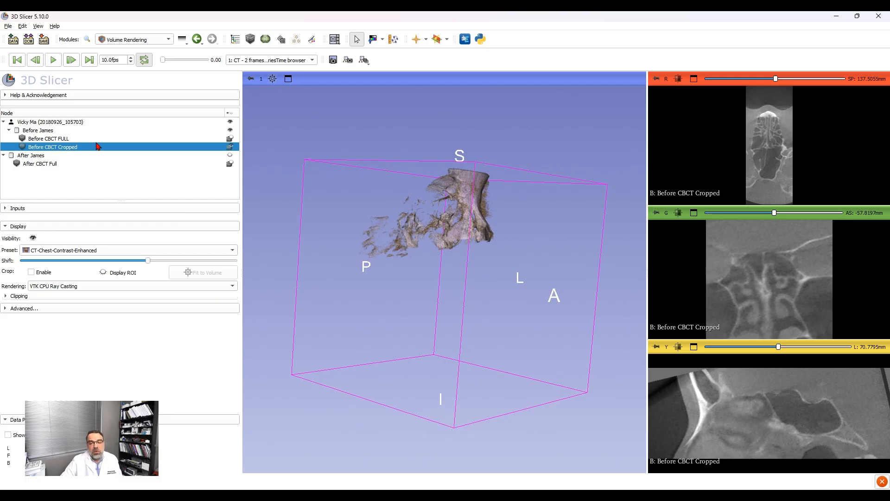
Step: Crop After CBCT Full with the ROI base of skull using Crop Volume, into a new volume named "After CBCT cropped"
left_click(186, 44)
left_click(204, 69)
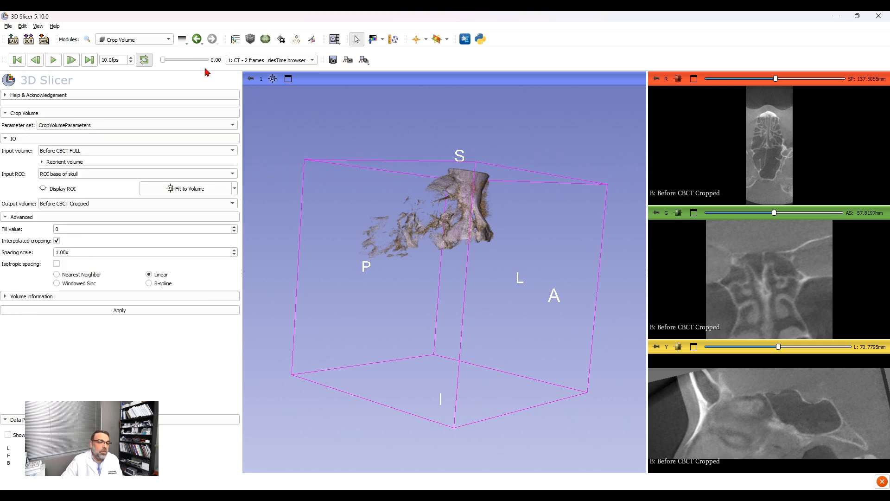
left_click(78, 156)
left_click(79, 162)
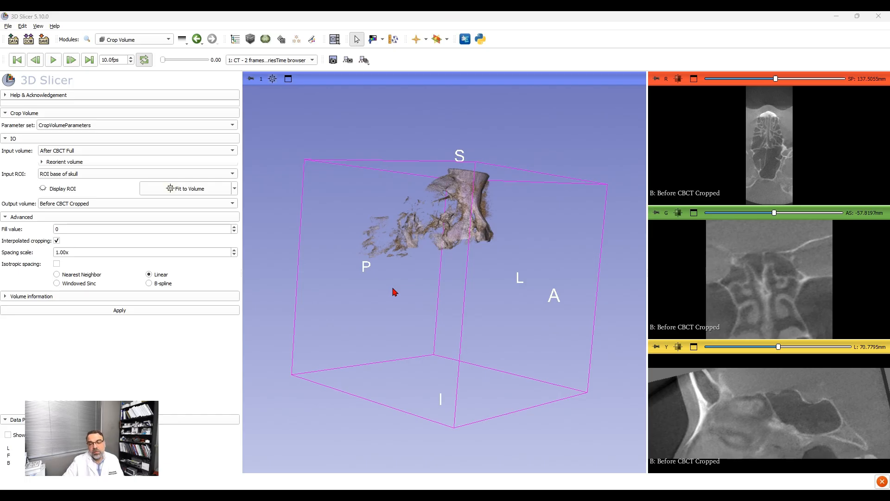
left_click(428, 261)
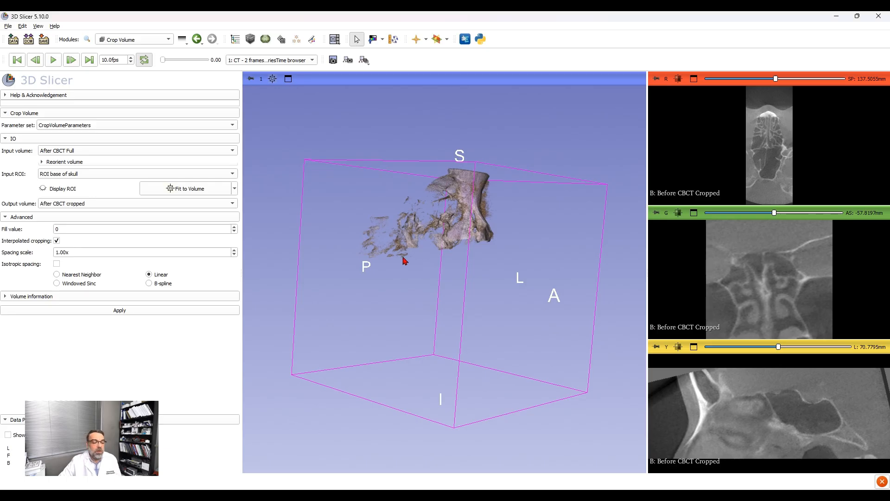
left_click(106, 312)
Step: In General Registration (BRAINS), set Before CBCT Cropped as the fixed image volume and After CBCT cropped as the moving one
left_click(195, 39)
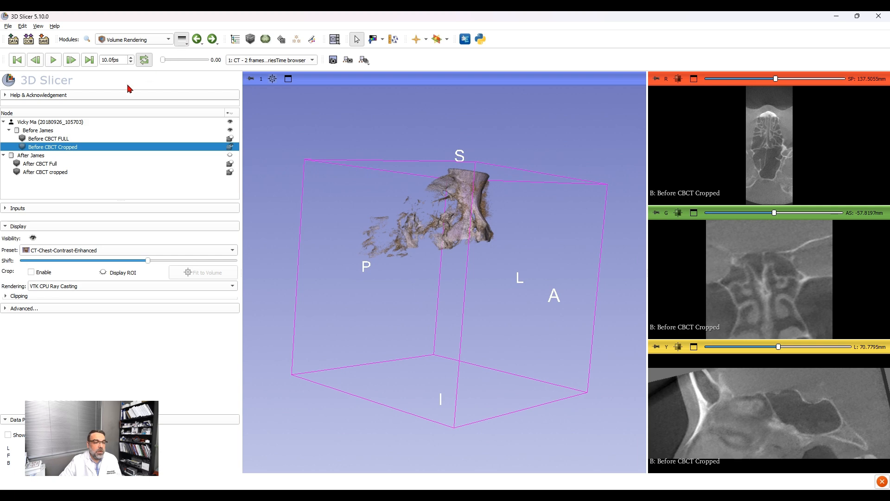
left_click(98, 189)
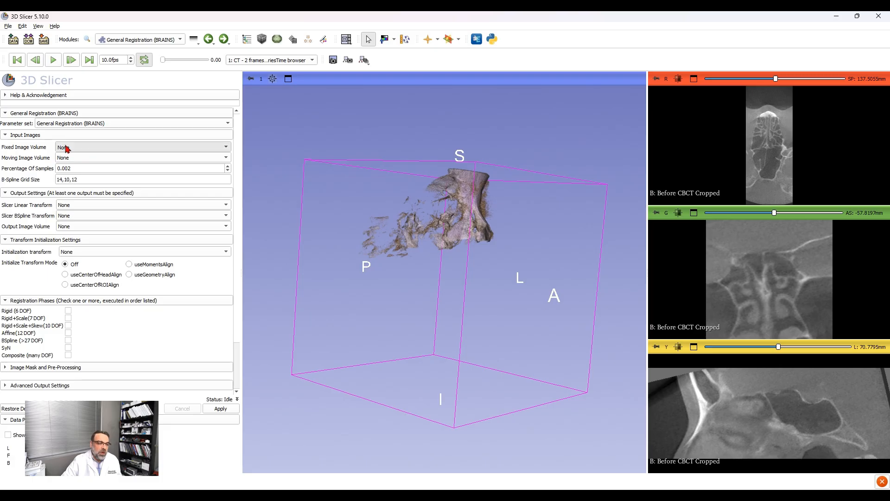
left_click(66, 175)
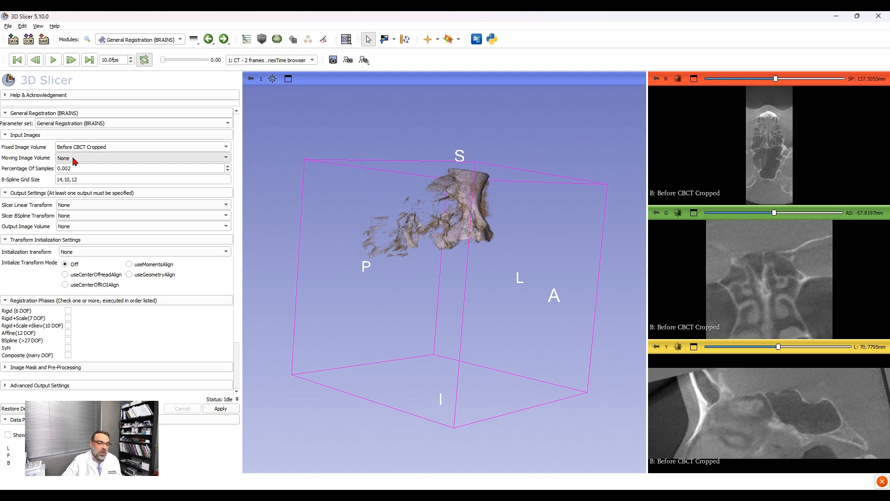
left_click(74, 161)
left_click(73, 194)
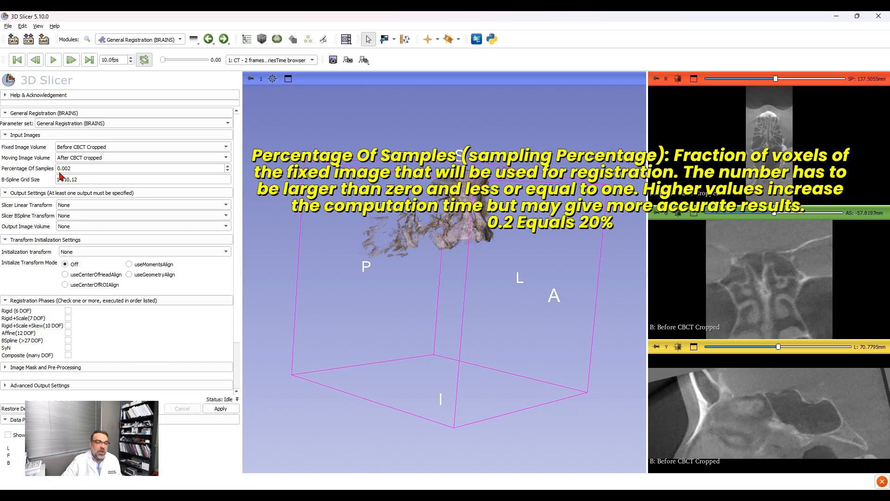
Step: Set the registration's percentage of samples to 0.2
left_click_drag(61, 169, 89, 168)
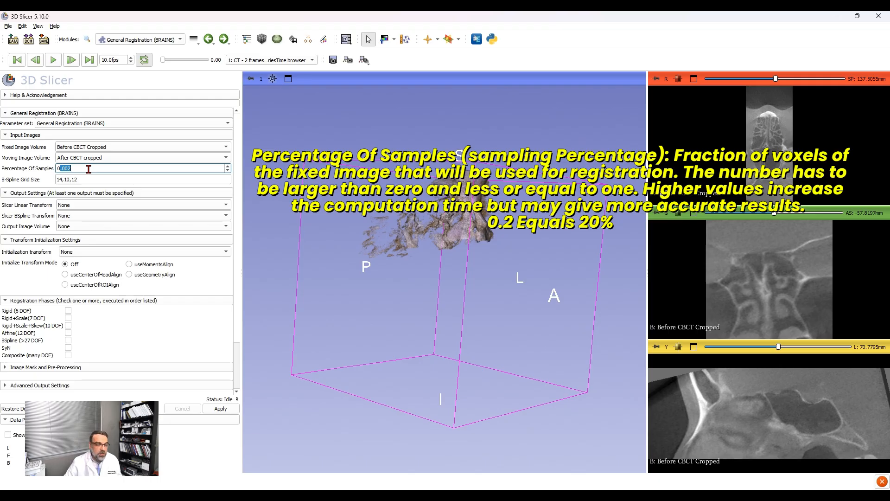
type("0.")
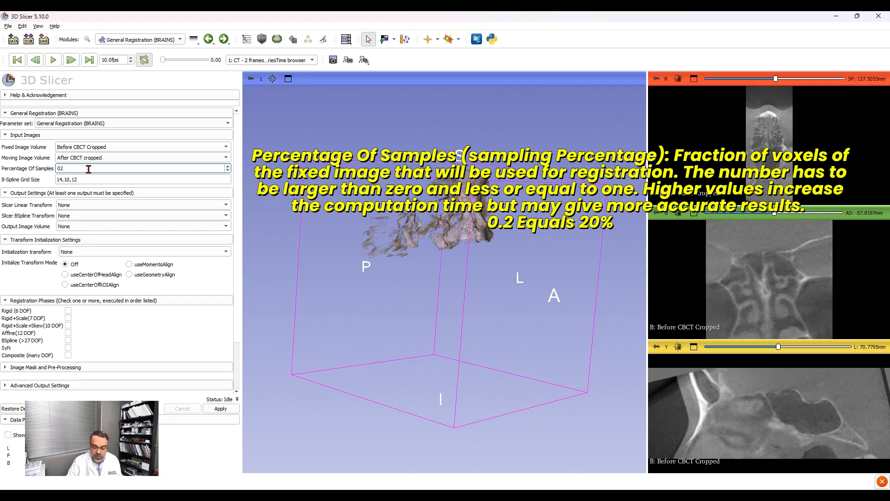
type("2")
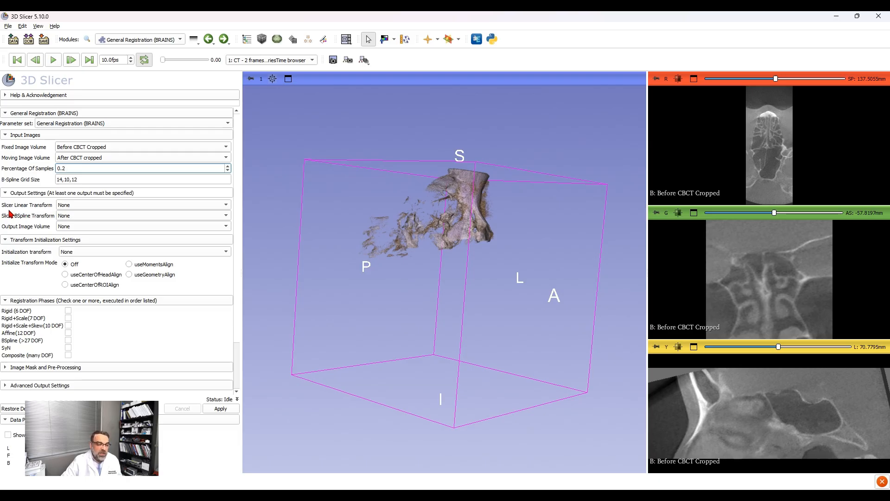
Step: Create a linear output transform named "CBCT Superimp" and run the registration with the Rigid (6 DOF) phase
left_click(68, 207)
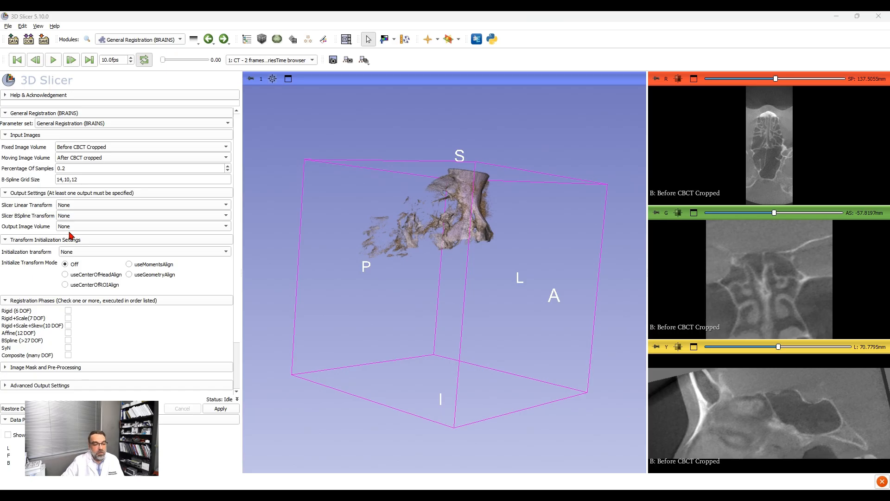
left_click(420, 262)
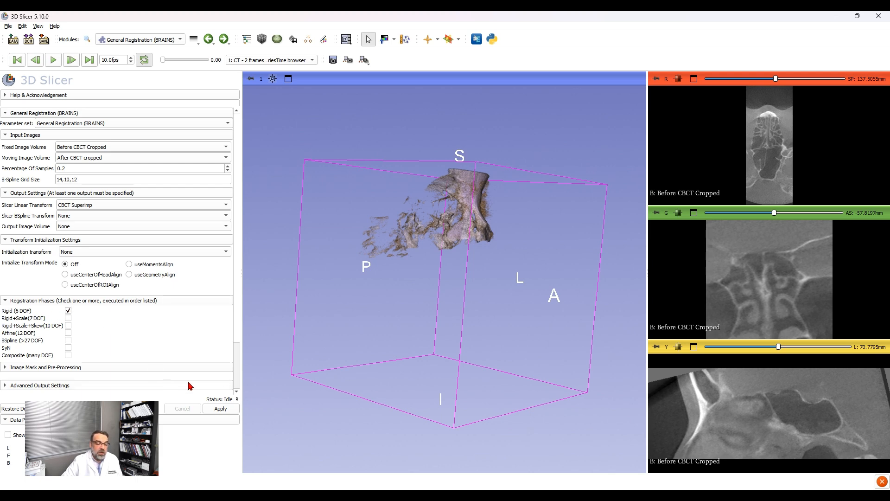
left_click(218, 412)
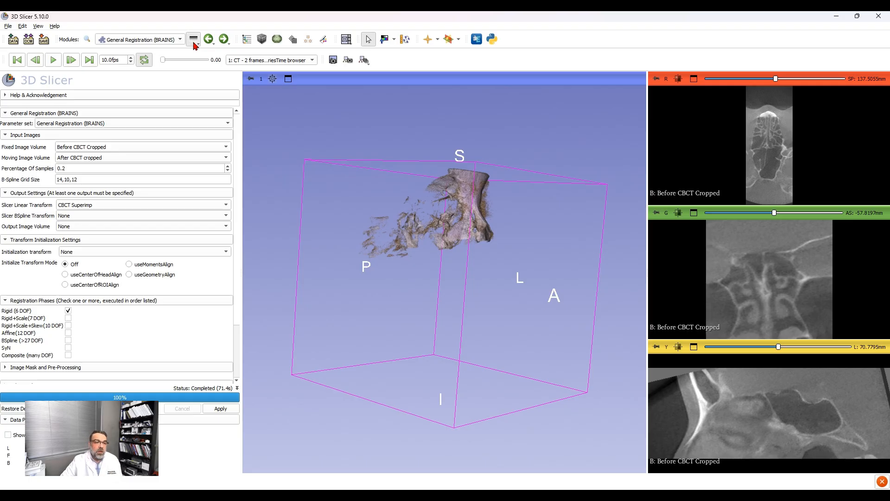
Step: Open the properties of the CBCT Superimp transform to check its transform matrix
left_click(202, 82)
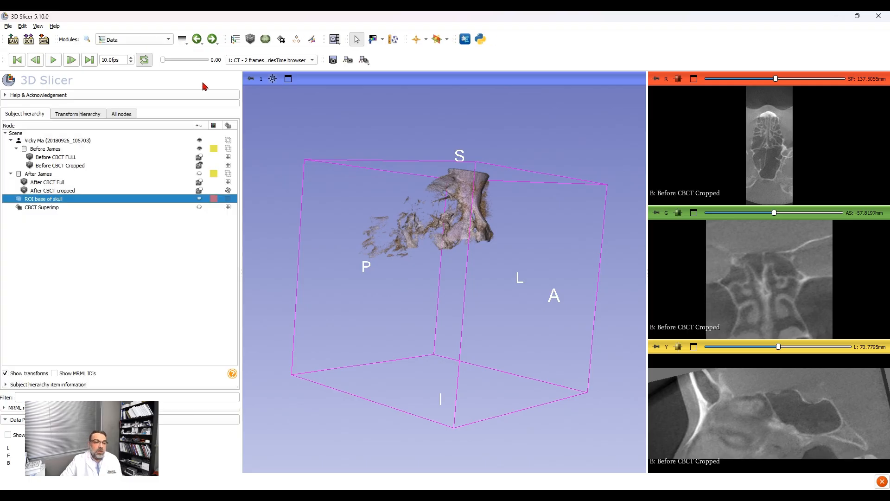
left_click(67, 210)
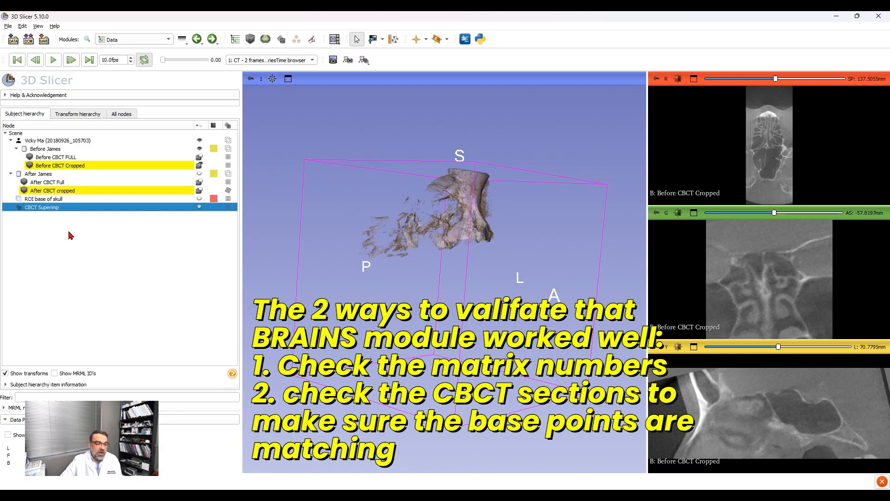
left_click(85, 272)
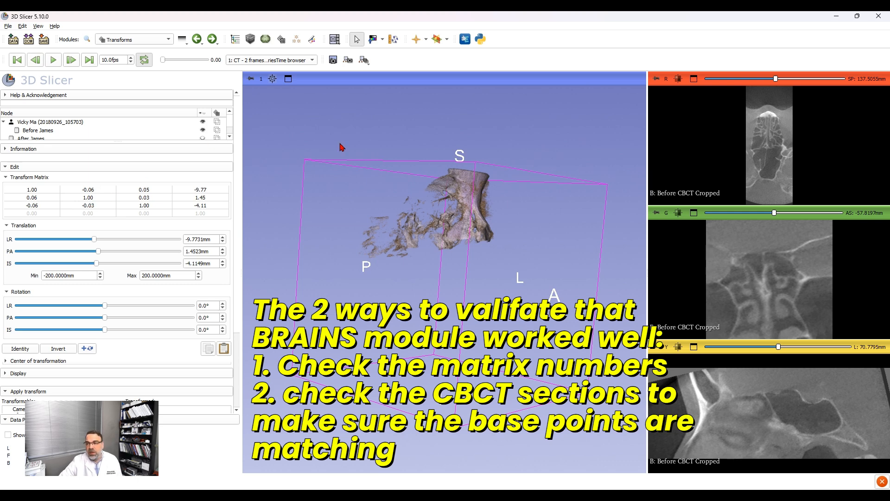
Step: Overlay Before CBCT Cropped on After CBCT cropped in the linked slice views and vary the foreground opacity to check the skull-base match
mouse_move(655, 78)
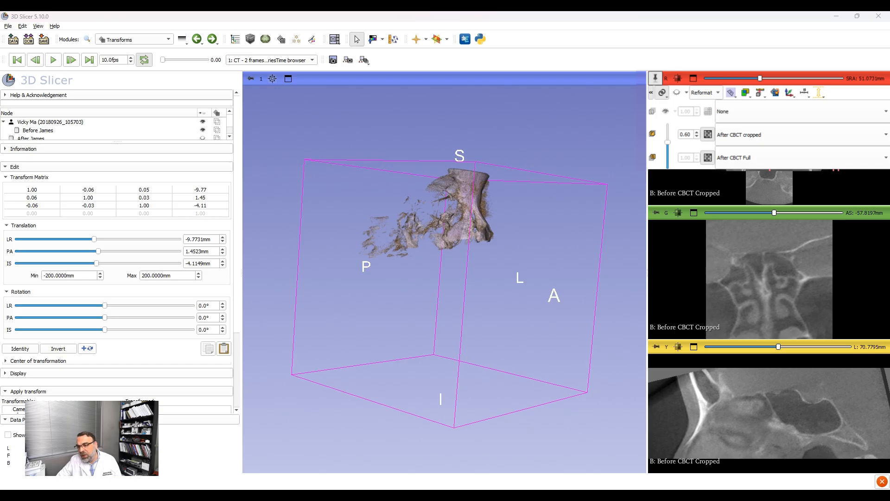
left_click(735, 172)
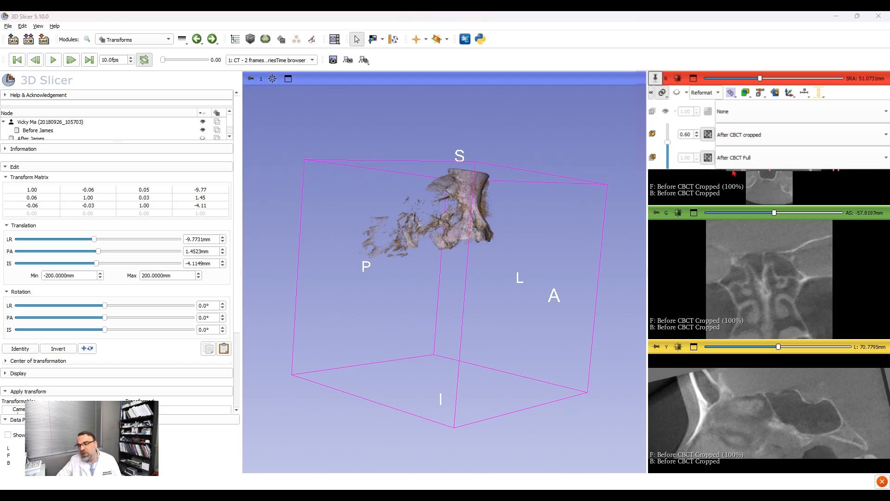
left_click(732, 202)
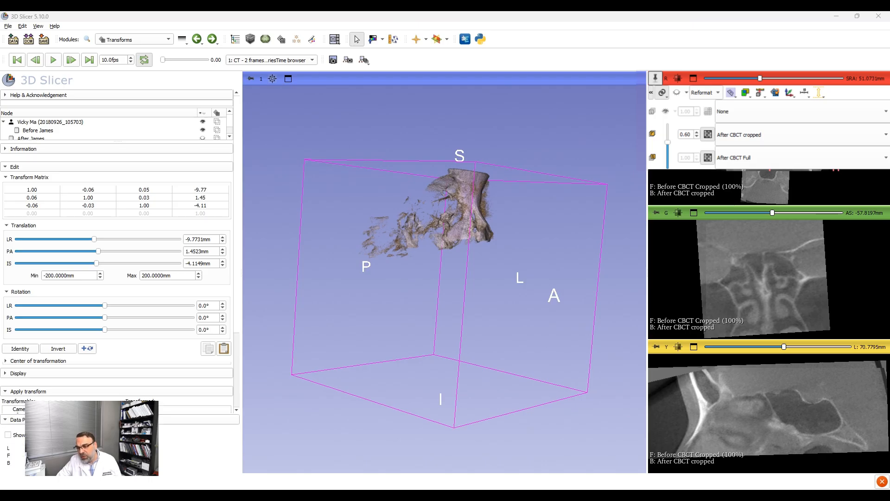
left_click_drag(668, 126, 677, 165)
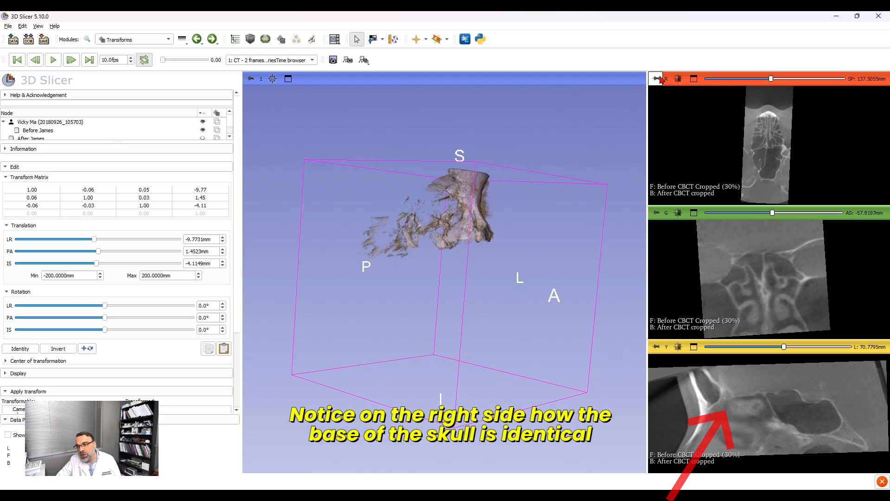
left_click_drag(669, 188, 670, 122, "ctrl")
Step: Apply the CBCT Superimp transform to the After CBCT Full volume
left_click_drag(521, 219, 325, 204)
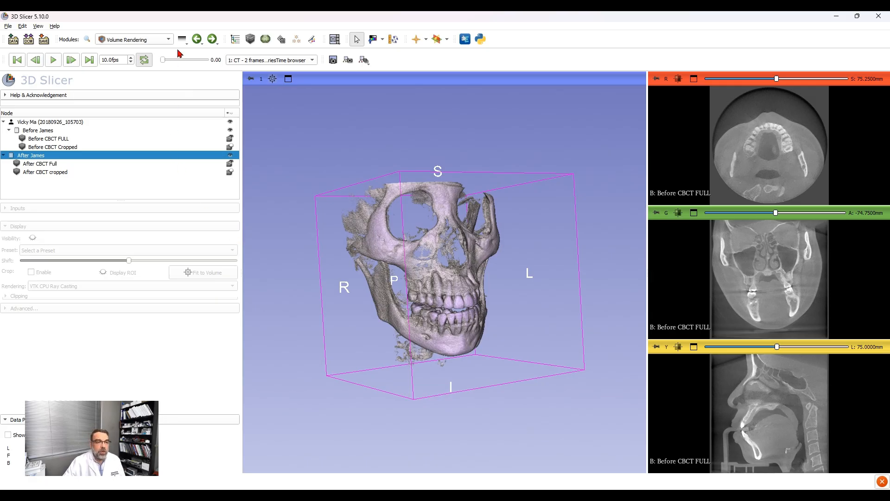
left_click(189, 59)
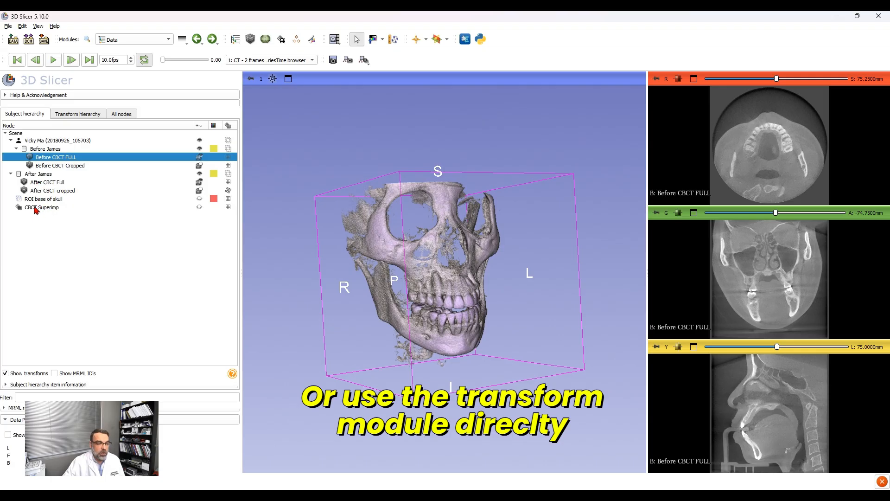
left_click(48, 183)
left_click_drag(49, 185, 56, 211)
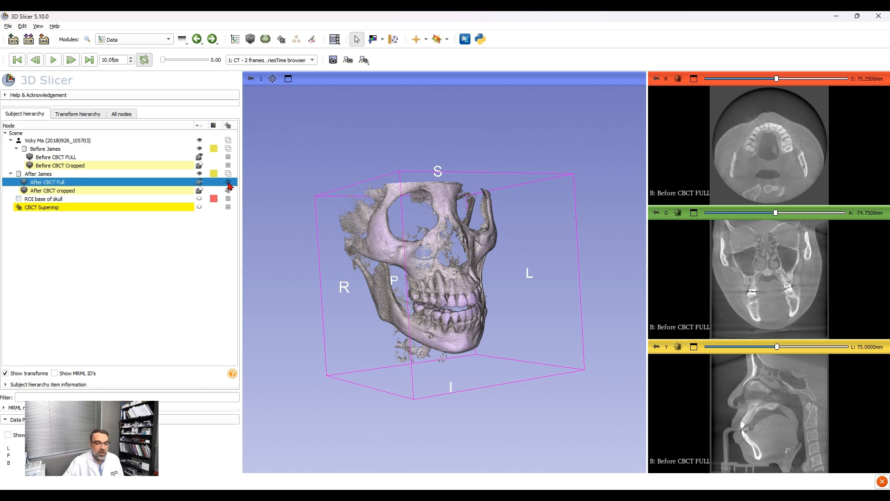
left_click(245, 207)
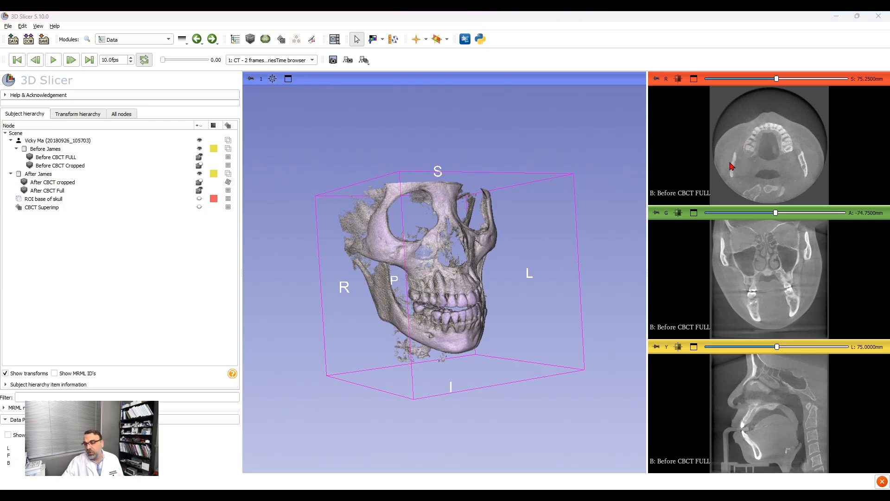
Step: Show Before CBCT FULL as foreground at 50% opacity over After CBCT Full as background in all slice views
key("shift+]")
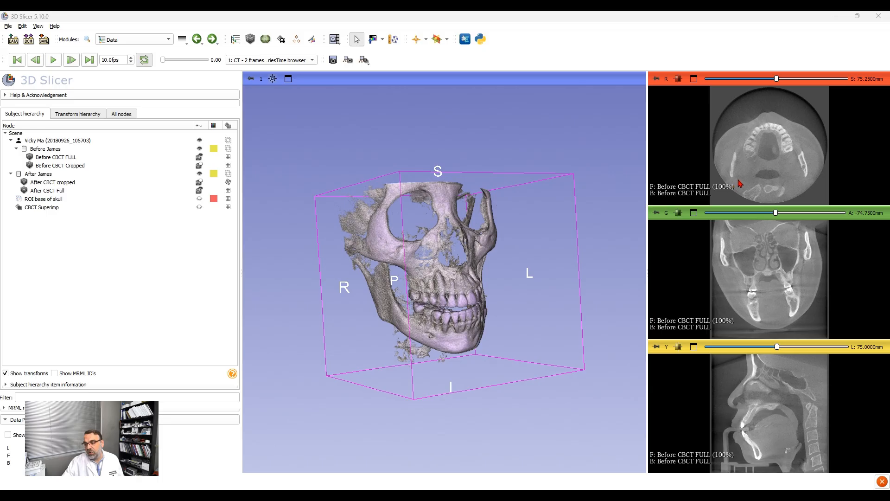
key("]")
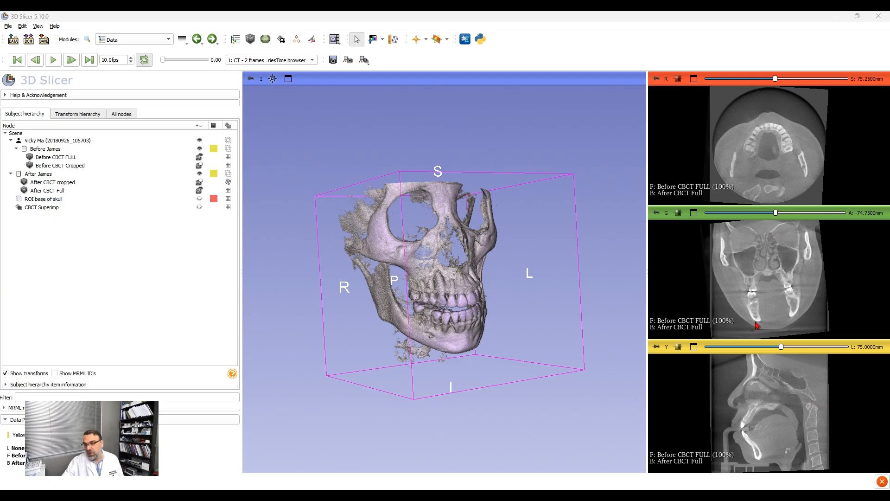
left_click_drag(667, 128, 678, 151, "ctrl")
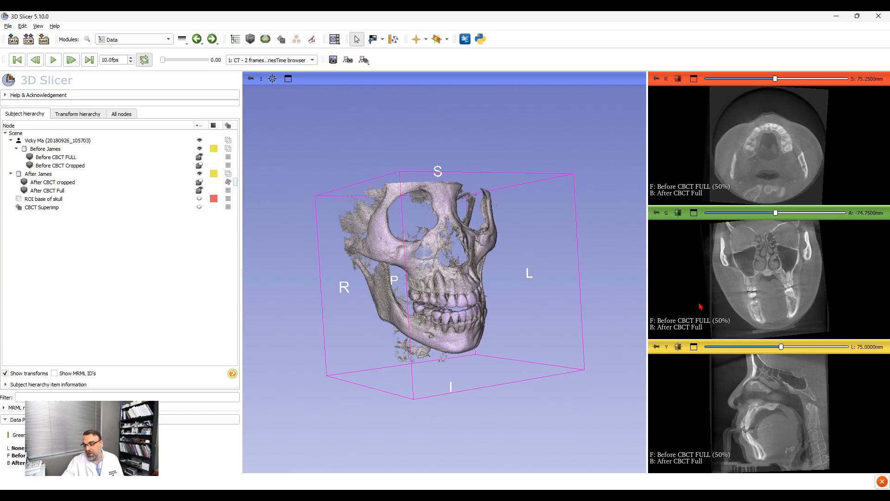
Step: Enlarge the sagittal slice view and compare the overlaid full scans at several slices and foreground opacities of 60% and 50%
left_click(694, 346)
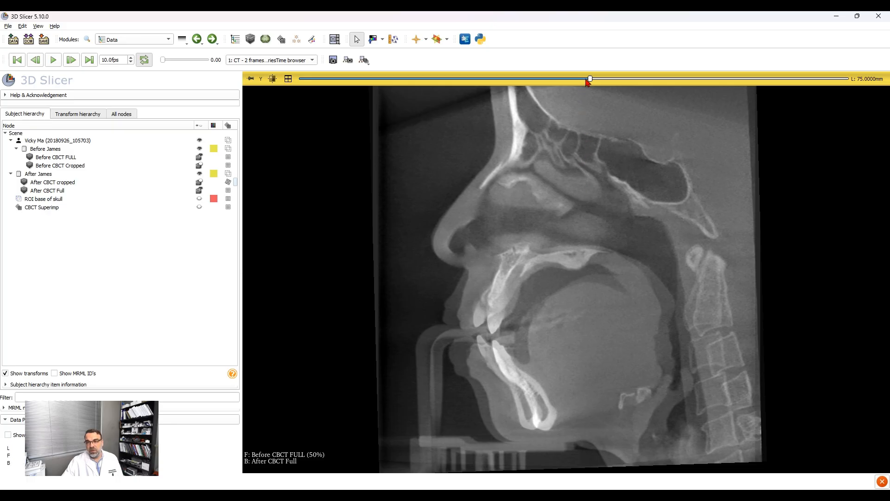
mouse_move(590, 80)
left_mouse_down()
mouse_move(522, 78)
mouse_move(602, 79)
mouse_move(583, 78)
left_mouse_up()
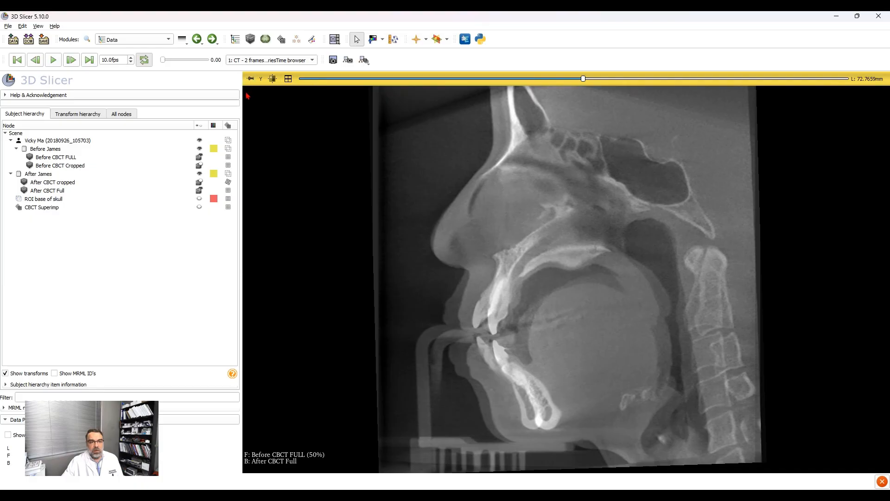
mouse_move(264, 150)
left_mouse_down("ctrl")
mouse_move(265, 137)
mouse_move(264, 147)
left_mouse_up("ctrl")
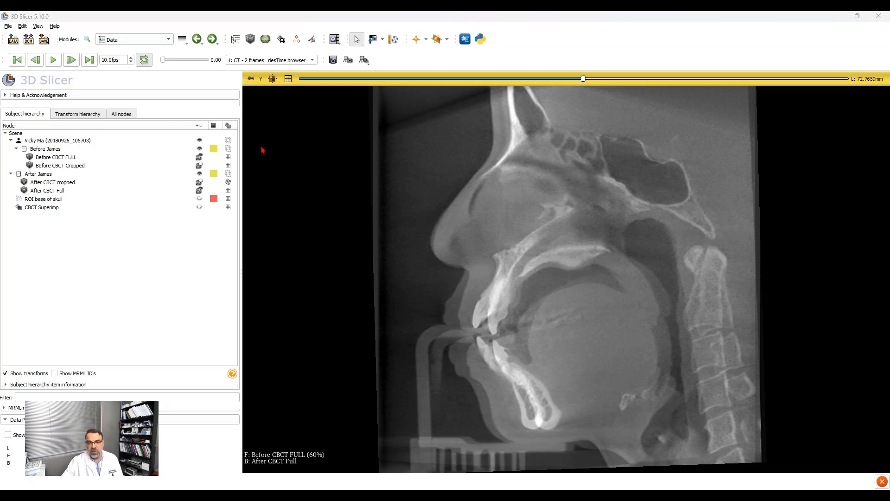
left_click_drag(263, 150, 262, 151, "ctrl")
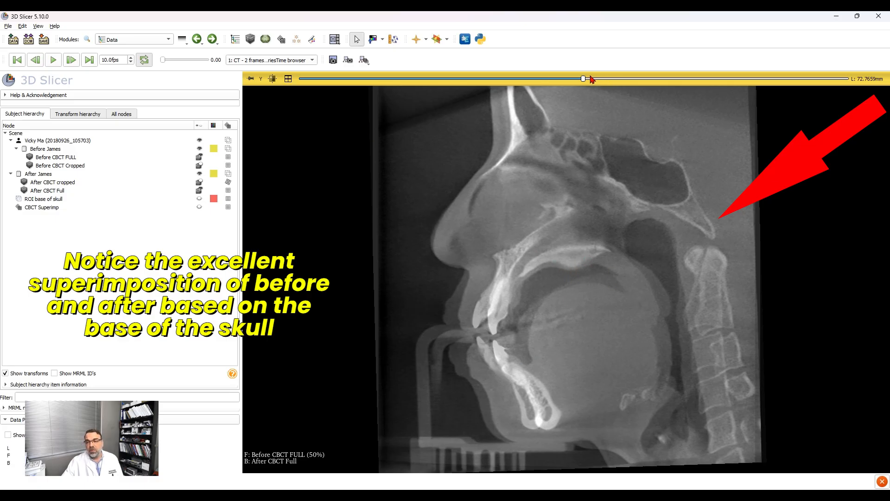
left_click_drag(584, 79, 598, 80)
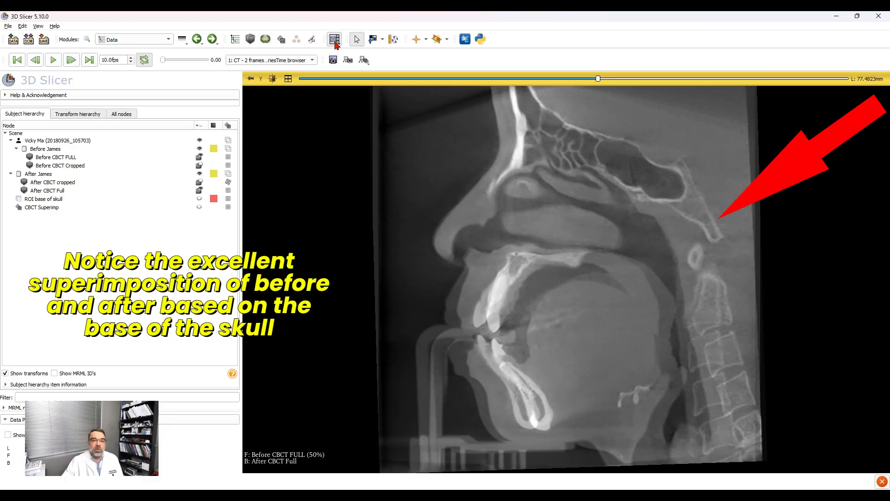
Step: Switch the layout to a large 3D view beside a table view, showing the superimposed skulls from the front
left_click(339, 57)
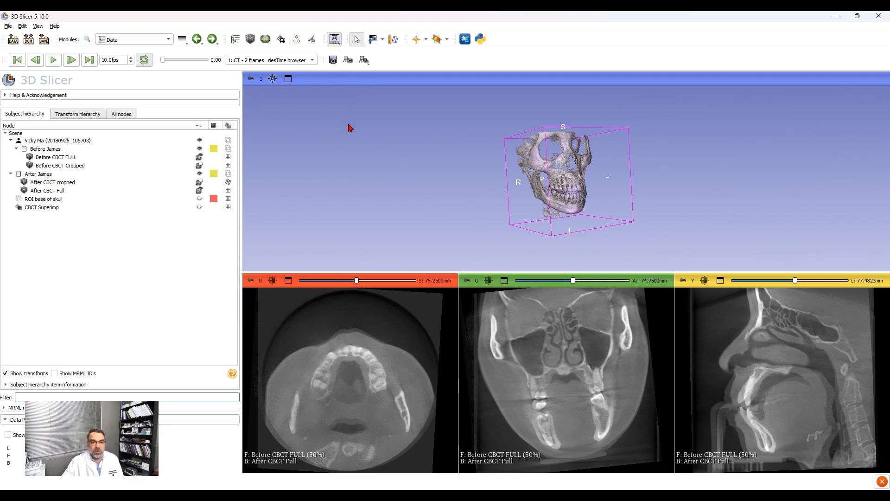
left_click(372, 147)
scroll(394, 292, "up", 2)
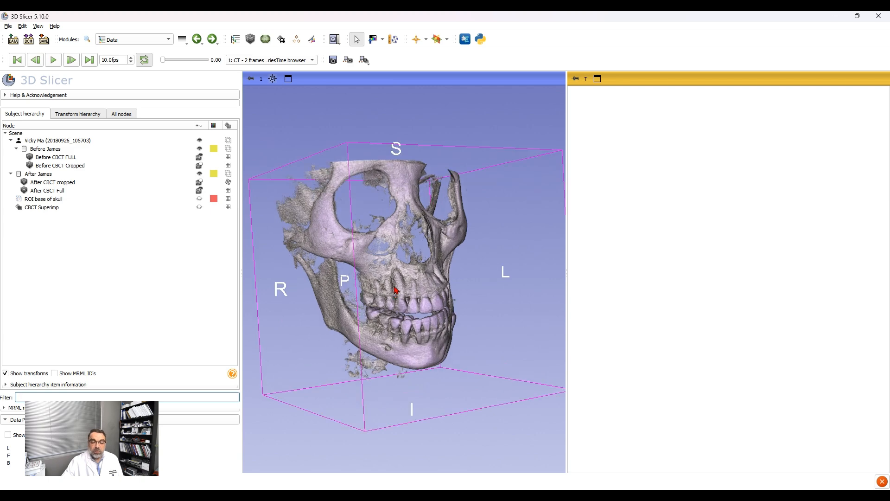
scroll(395, 290, "up", 2)
left_click_drag(434, 263, 360, 247)
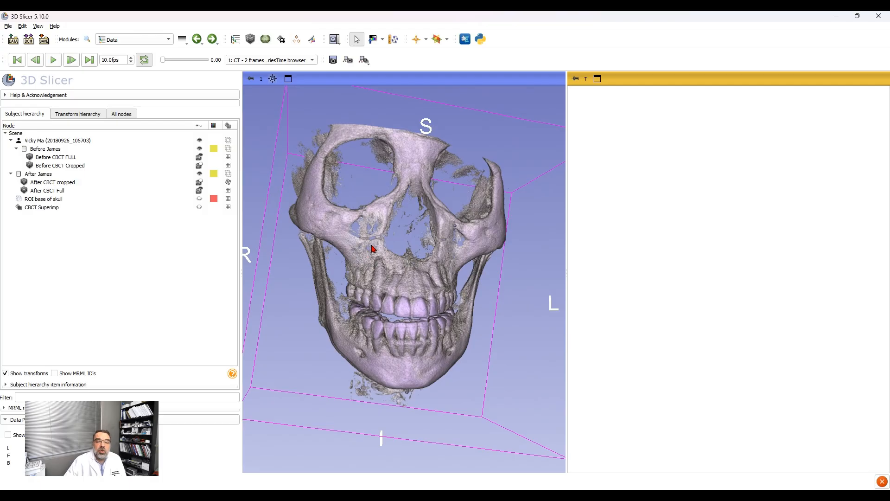
Step: In Volume Rendering, show and enable the crop ROI of Before CBCT FULL and move its right face to about the skull's midline
left_click(155, 39)
left_click(127, 134)
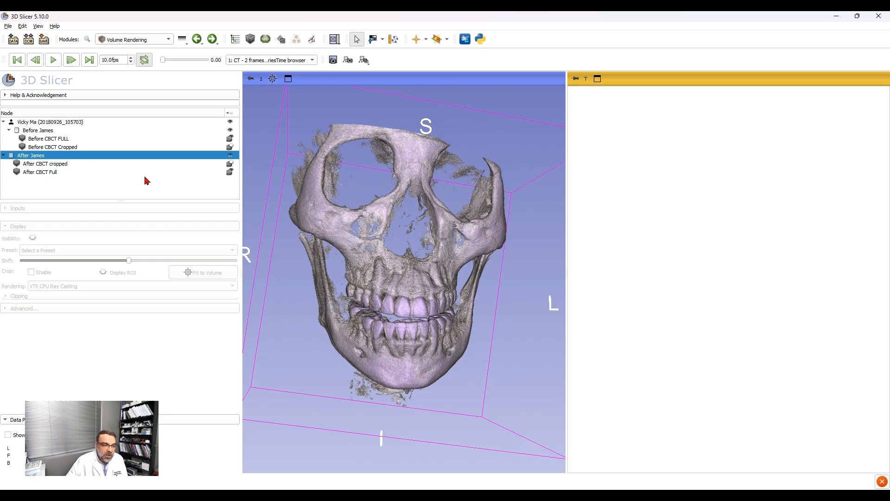
left_click(98, 172)
left_click(117, 142)
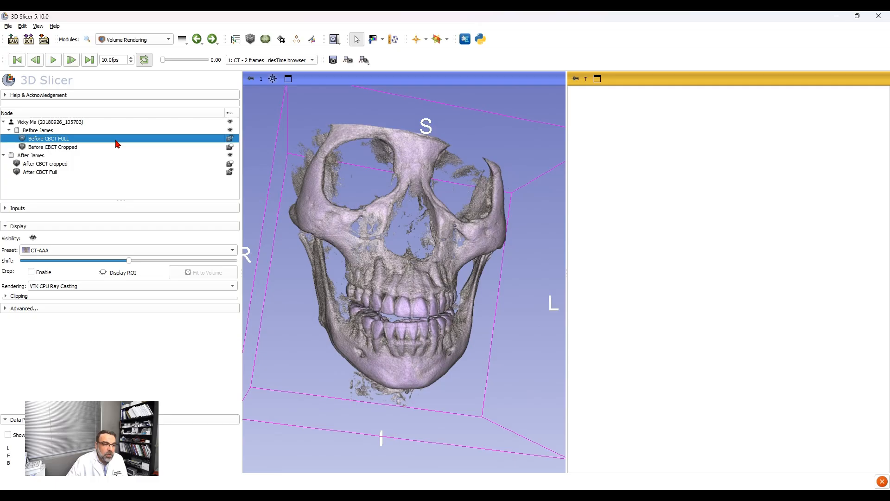
left_click(104, 273)
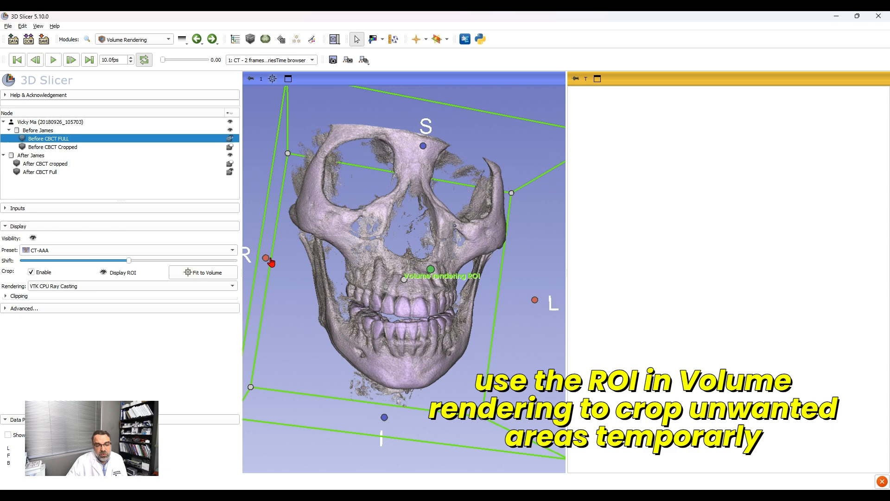
left_click_drag(266, 258, 398, 269)
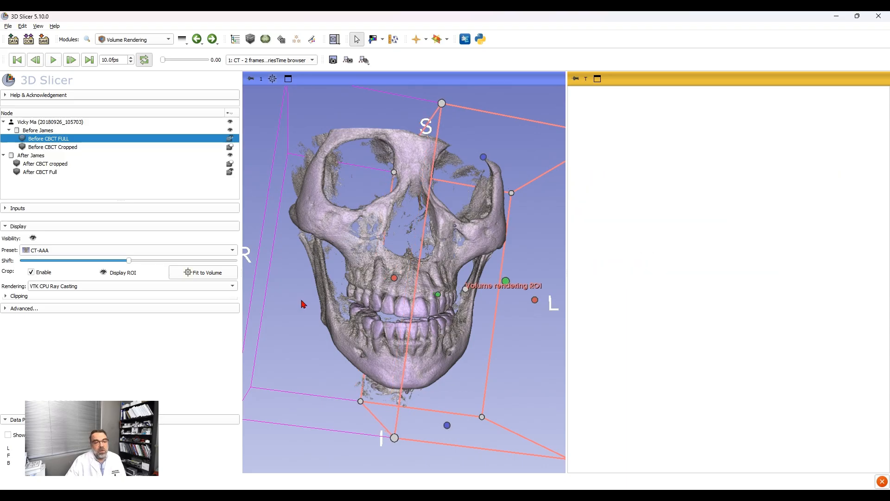
Step: Show and enable the crop ROI of After CBCT Full and move its right face to match the other ROI near the midline
left_click(95, 173)
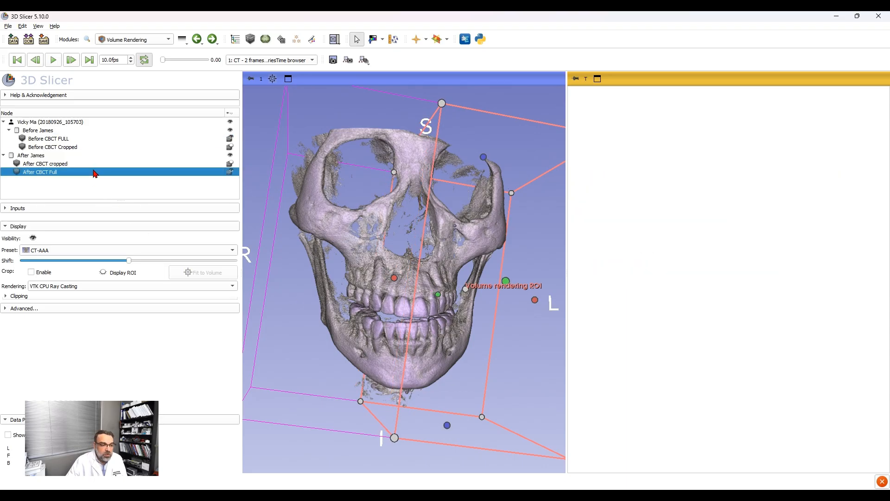
left_click(104, 274)
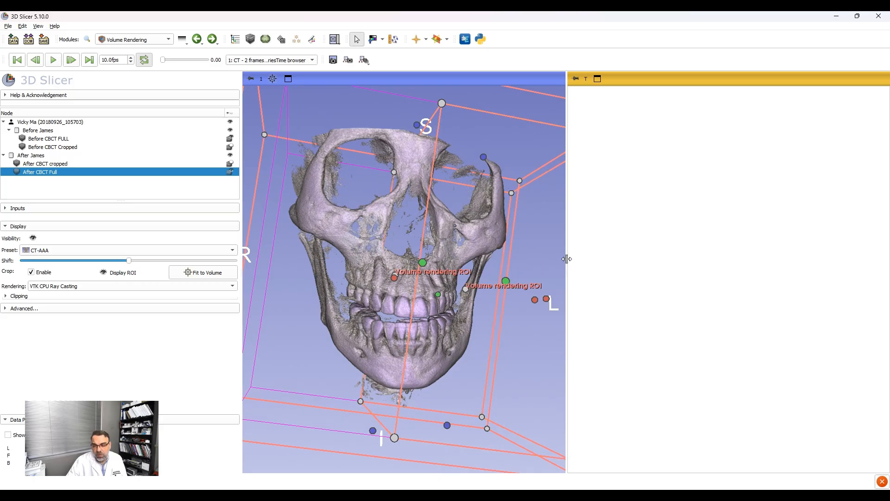
left_click_drag(567, 259, 641, 260)
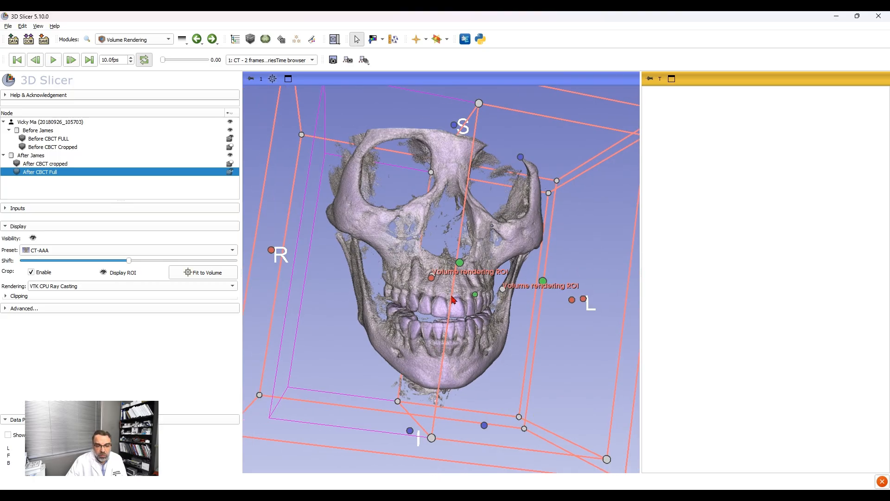
left_click_drag(272, 251, 434, 268)
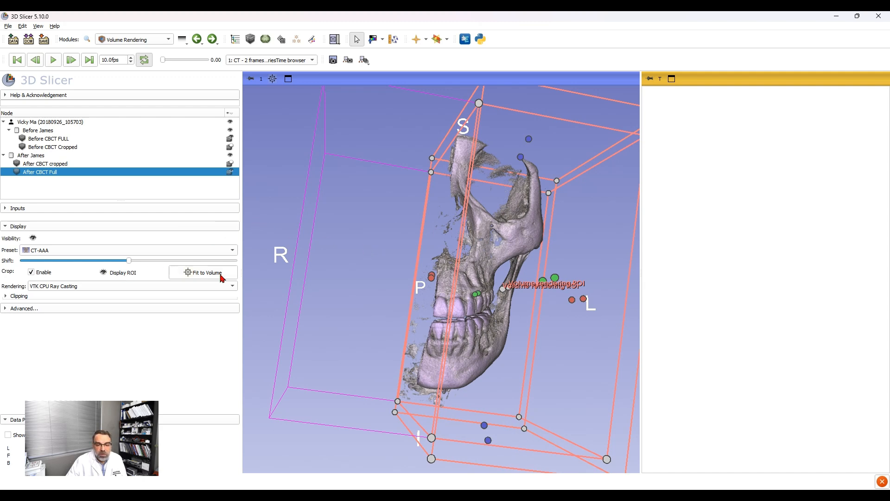
Step: Compare the teeth and jaws of the cropped renderings up close by hiding and reshowing After CBCT Full
left_click_drag(394, 281, 520, 326)
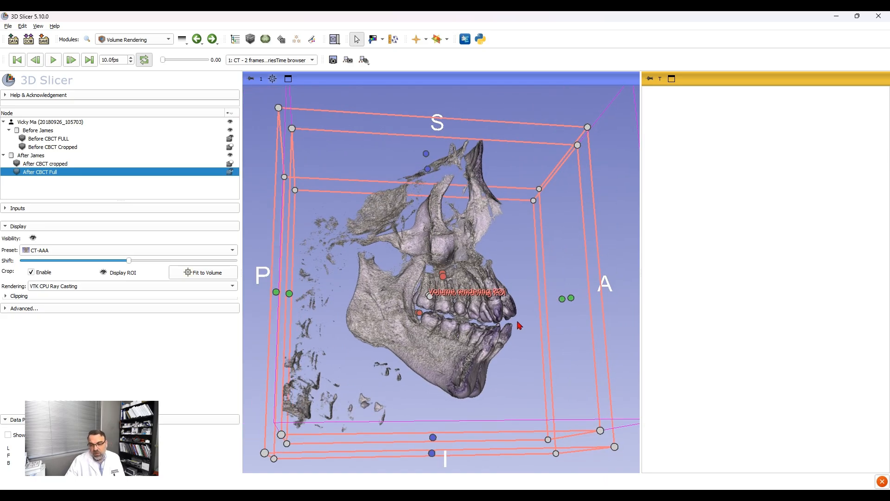
scroll(520, 325, "up", 3)
scroll(527, 323, "up", 3)
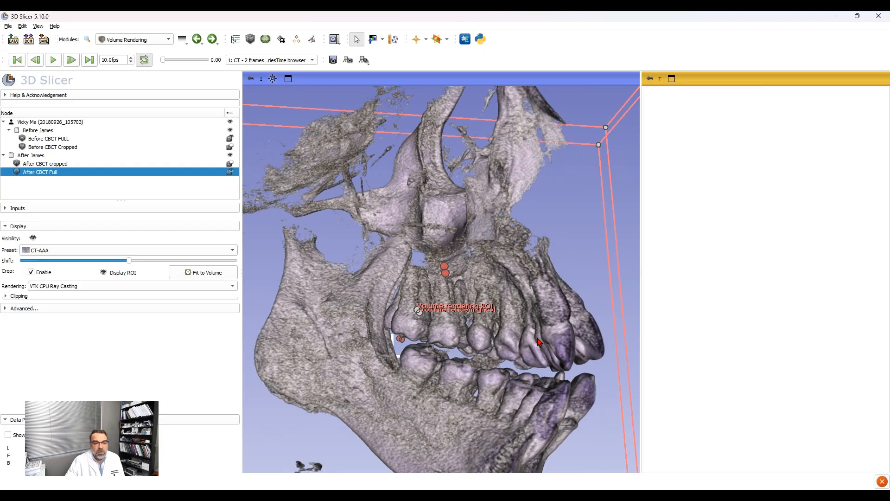
left_click(231, 172)
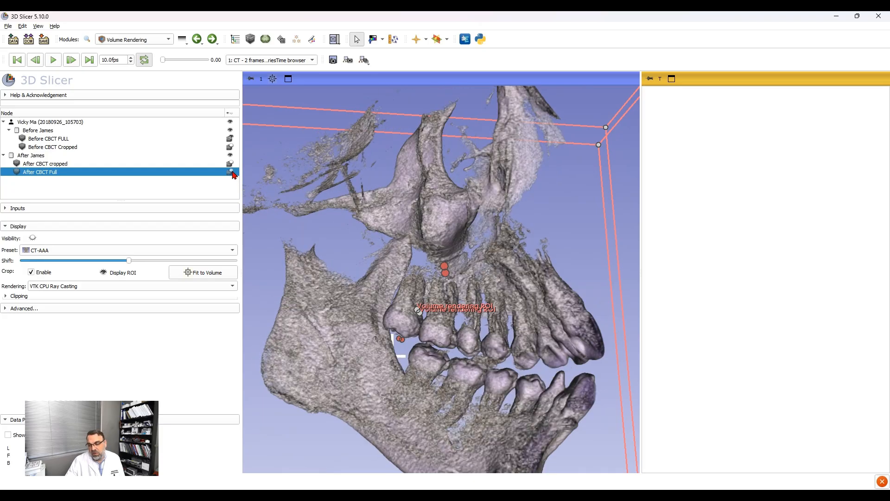
left_click(230, 173)
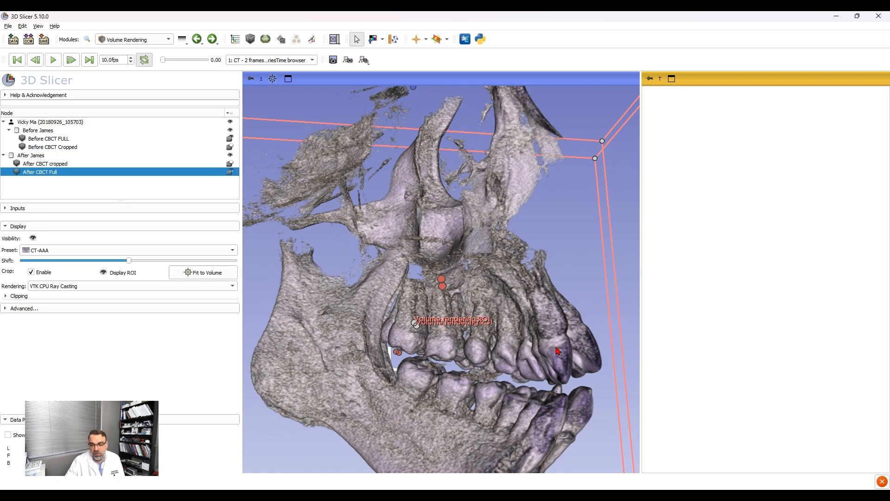
left_click_drag(551, 353, 538, 354)
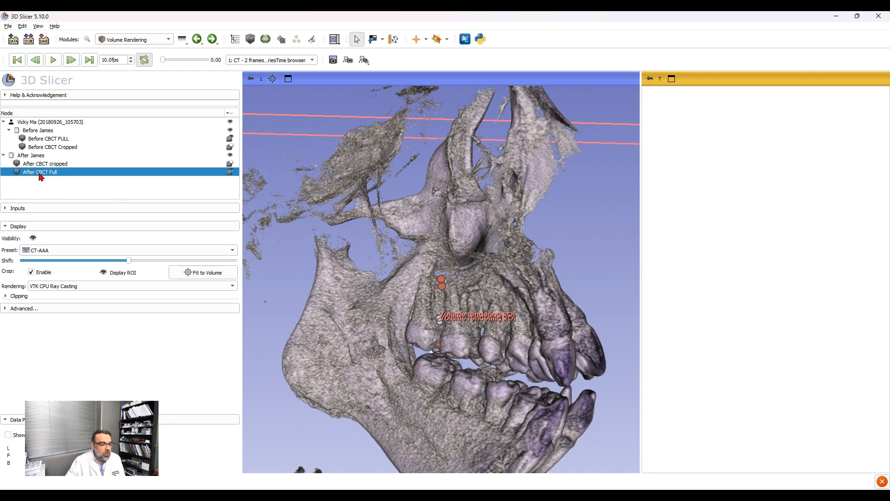
Step: Recolour After CBCT Full red in its scalar color mapping at the 2179.74 point, adding a midrange point to the opacity curve
left_click(6, 311)
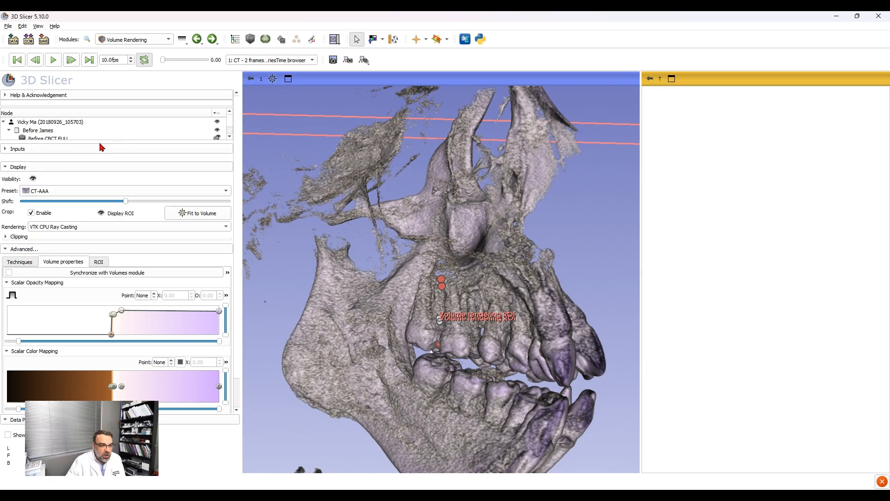
mouse_move(105, 141)
left_mouse_down()
mouse_move(100, 182)
mouse_move(104, 138)
left_mouse_up()
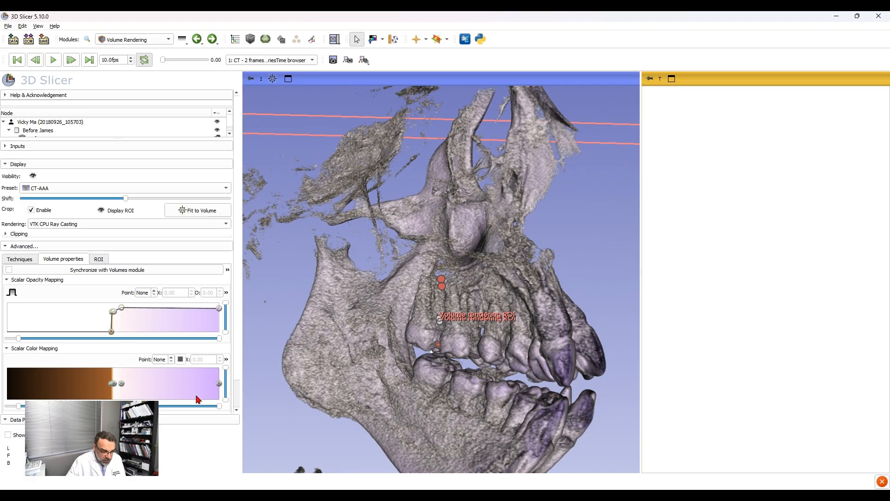
left_click(158, 314)
left_click(122, 309)
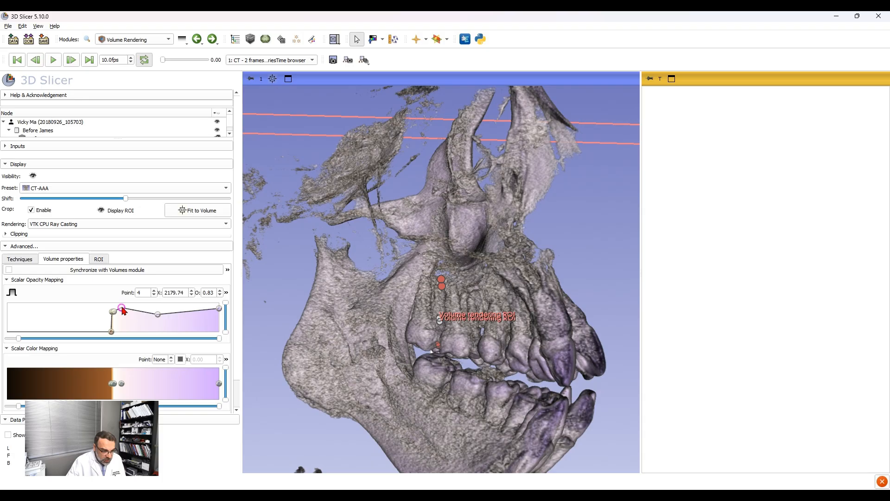
left_click(121, 384)
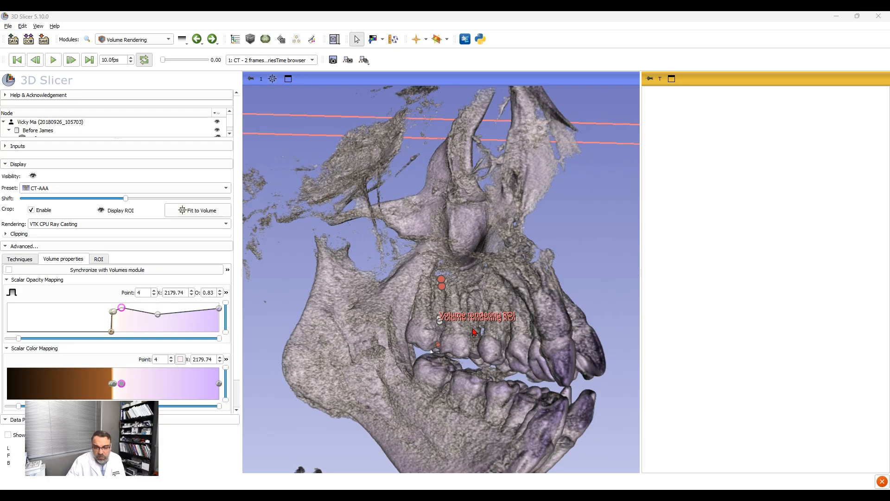
left_click(520, 337)
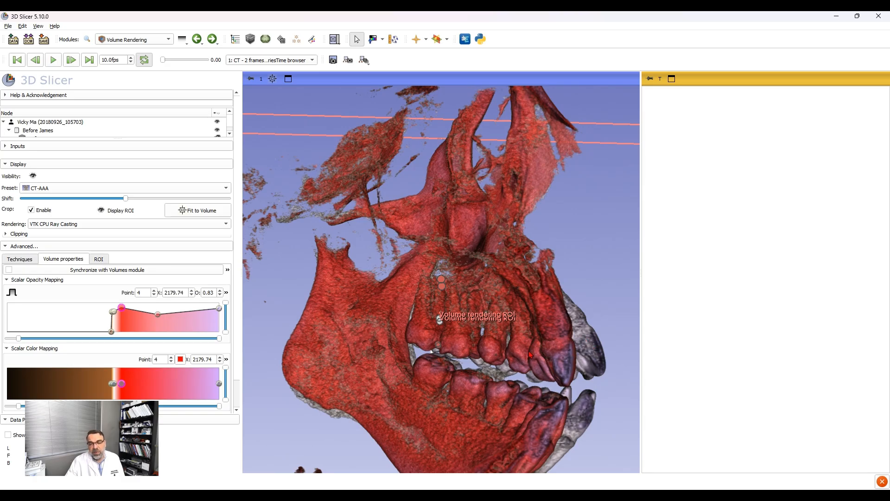
Step: Place a line markup between the upper incisor edges of the grey Before and red After renderings to measure their separation
left_click(296, 39)
left_click(79, 128)
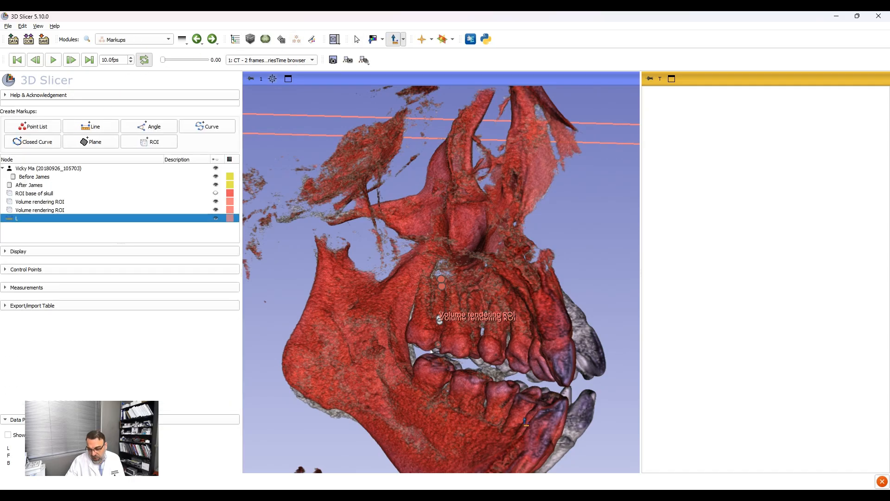
left_click(599, 375)
left_click(576, 385)
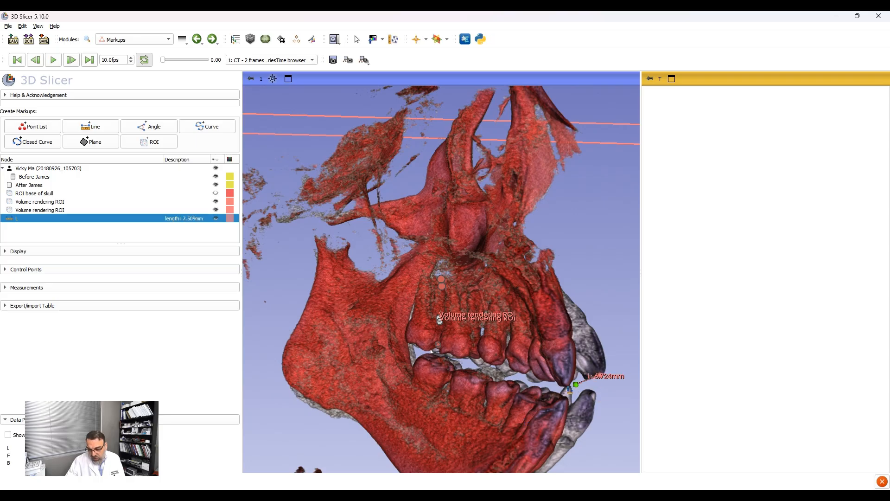
left_click_drag(576, 385, 566, 385)
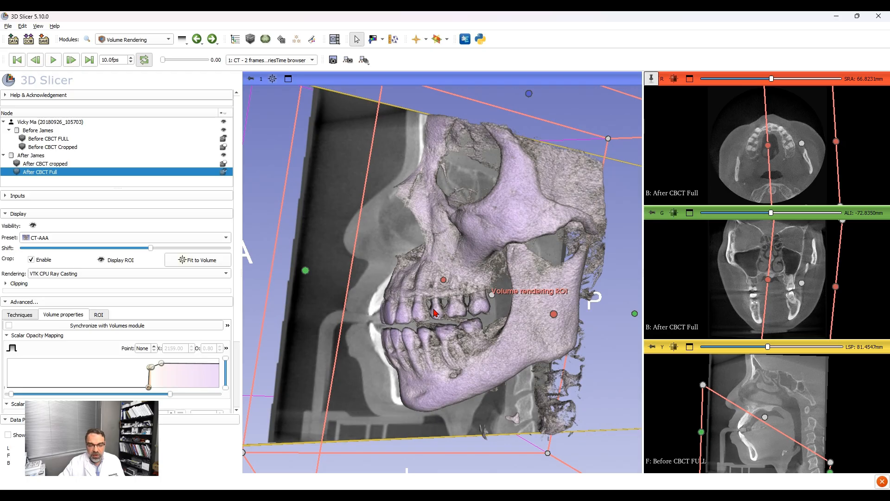
Step: Hide Before CBCT FULL and turn the remaining After skull rendering to face the front
left_click_drag(436, 312, 387, 196)
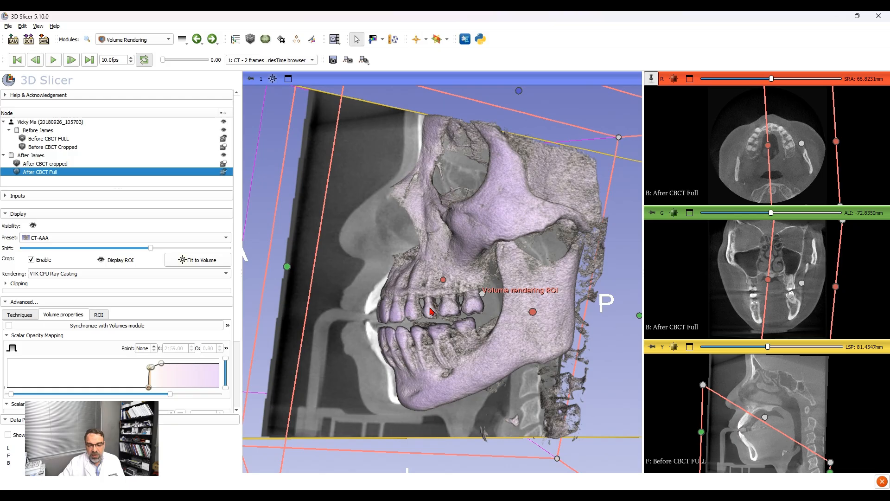
mouse_move(431, 312)
left_mouse_down()
mouse_move(480, 311)
mouse_move(441, 311)
mouse_move(448, 310)
left_mouse_up()
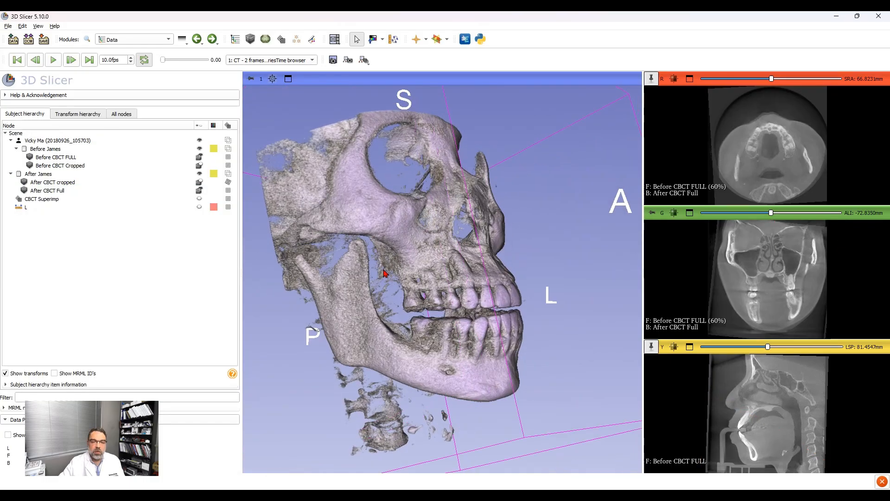
left_click_drag(428, 268, 446, 273)
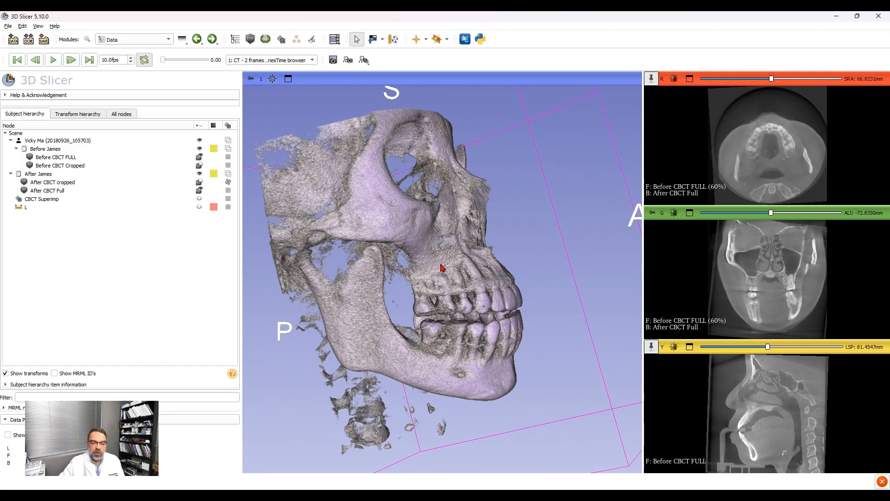
left_click_drag(437, 270, 260, 218)
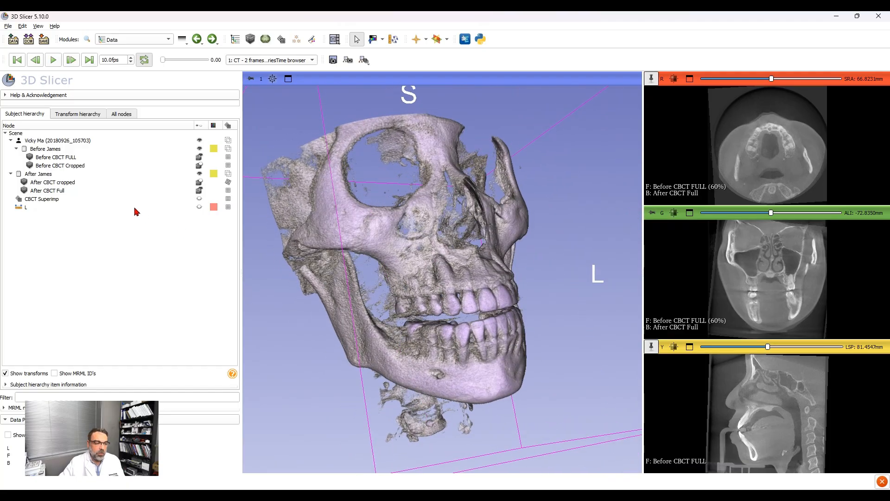
left_click(200, 157)
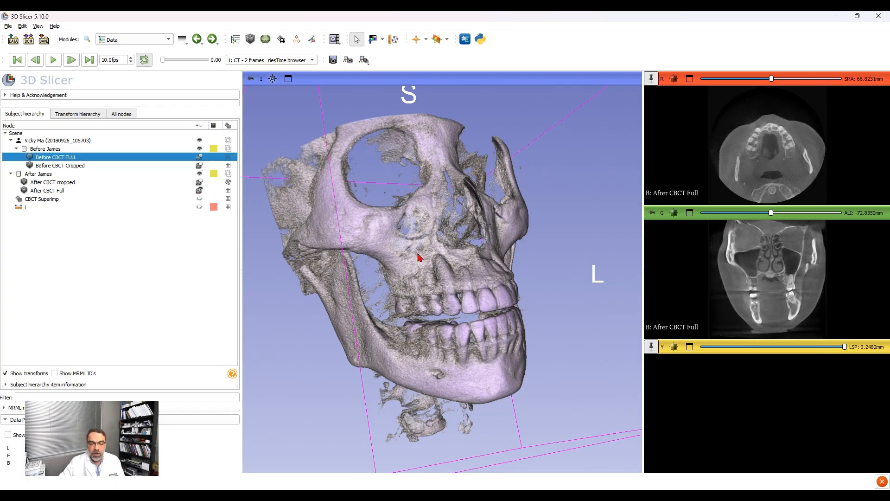
left_click_drag(417, 259, 443, 309)
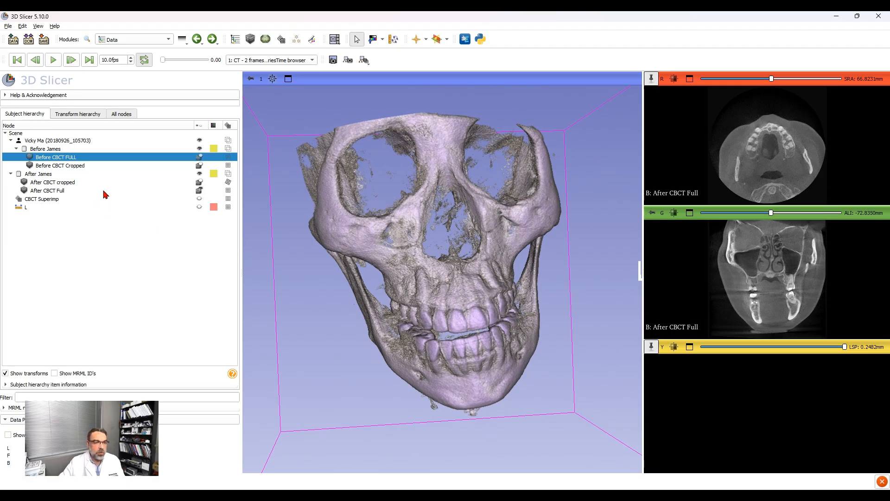
Step: In Volume Rendering, show and enable the crop ROI of After CBCT Full and move its right face to the skull's midline
left_click(198, 61)
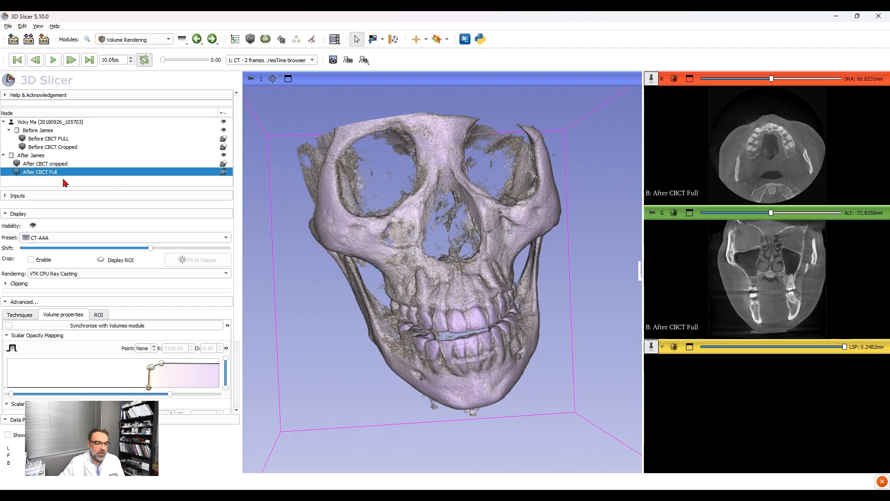
left_click(101, 260)
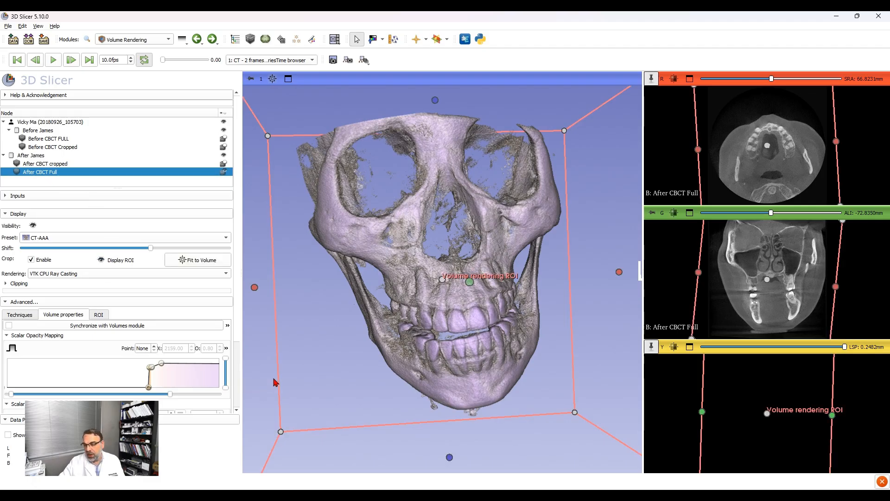
left_click_drag(698, 276, 769, 279)
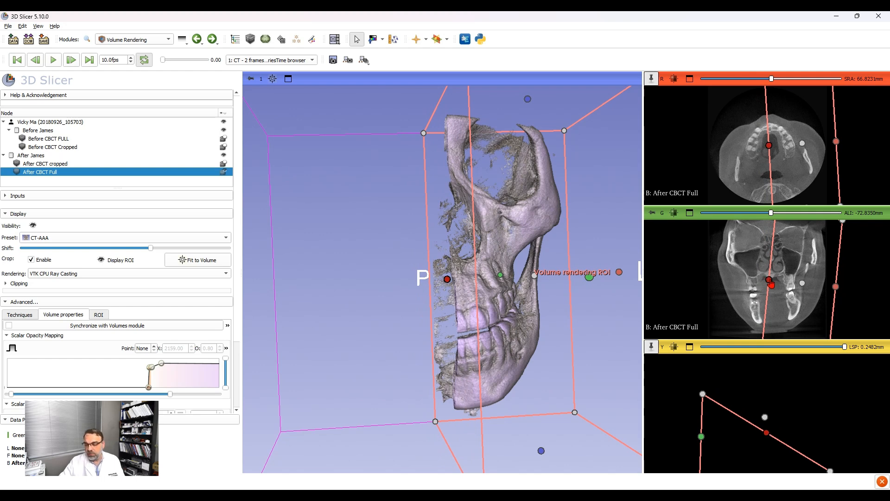
left_click_drag(769, 280, 770, 280)
left_click_drag(441, 346, 495, 350)
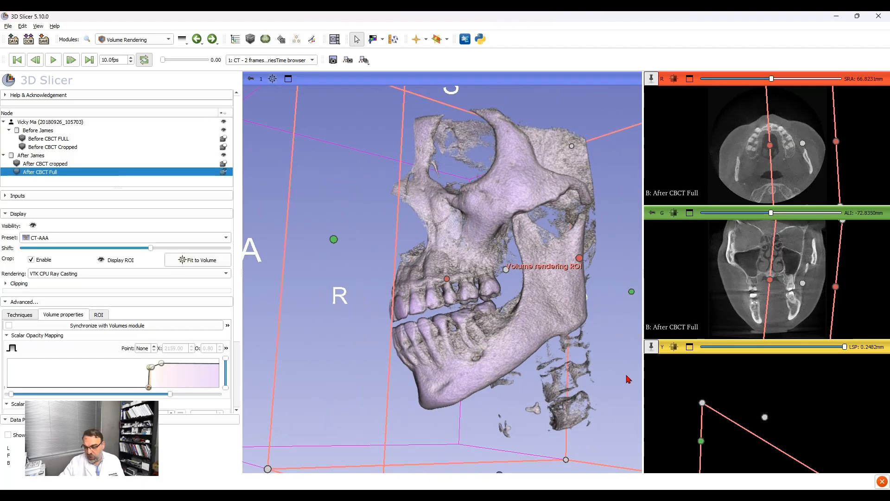
Step: Restore Before CBCT FULL in the slices and display only its sagittal slice in 3D, with the axial and coronal slices hidden
left_click(676, 366)
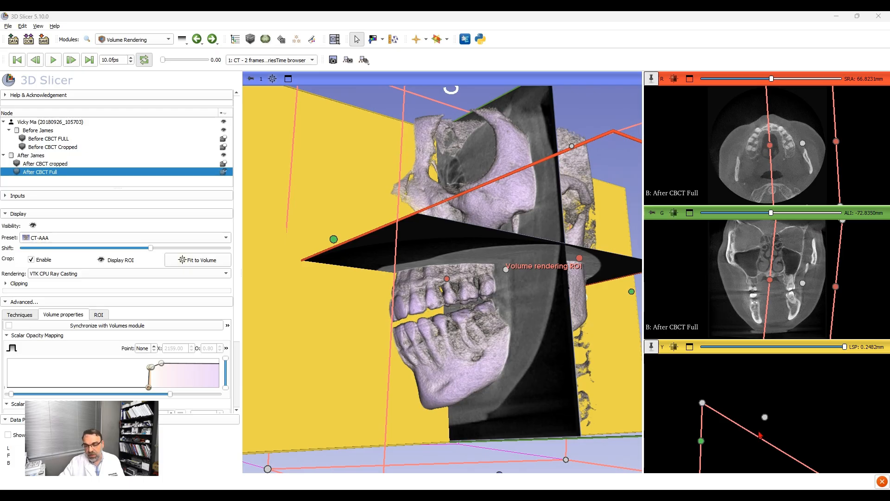
key("shift+bracketright")
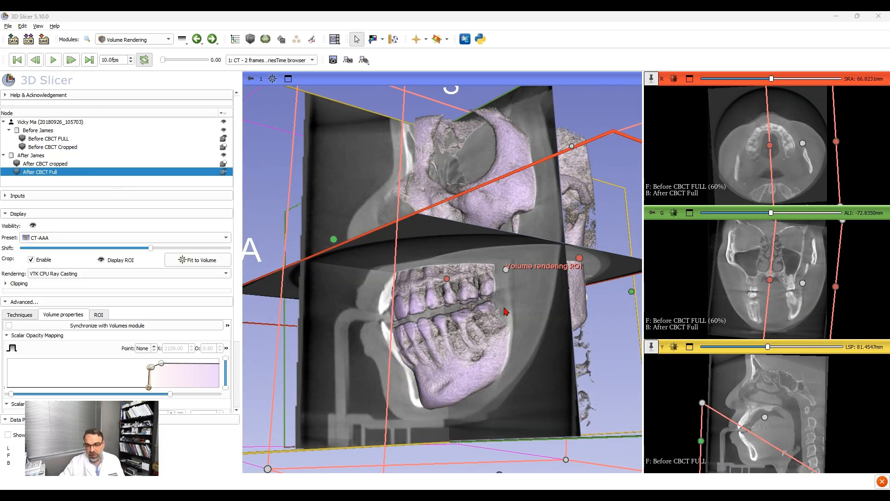
left_click_drag(519, 341, 489, 327)
left_click(673, 98)
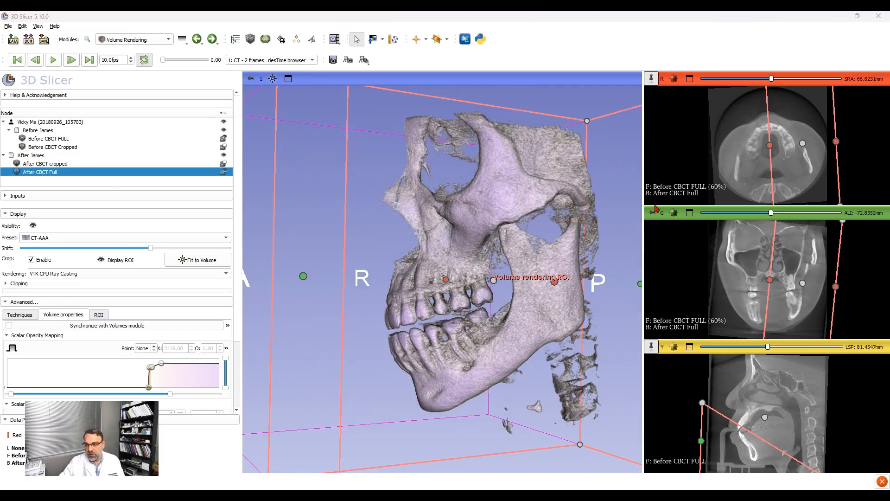
key("v")
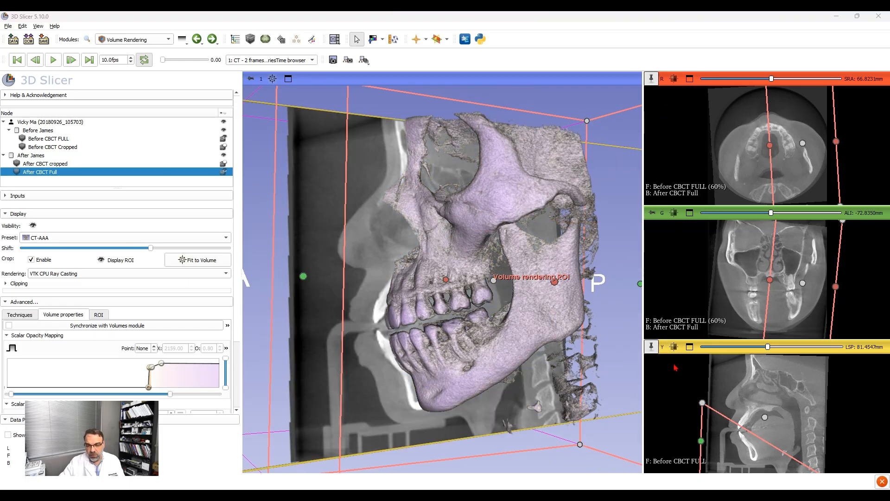
Step: Orient the 3D view to the left side to compare the cropped After rendering with the Before sagittal slice
mouse_move(400, 298)
left_mouse_down()
mouse_move(449, 301)
mouse_move(392, 298)
left_mouse_up()
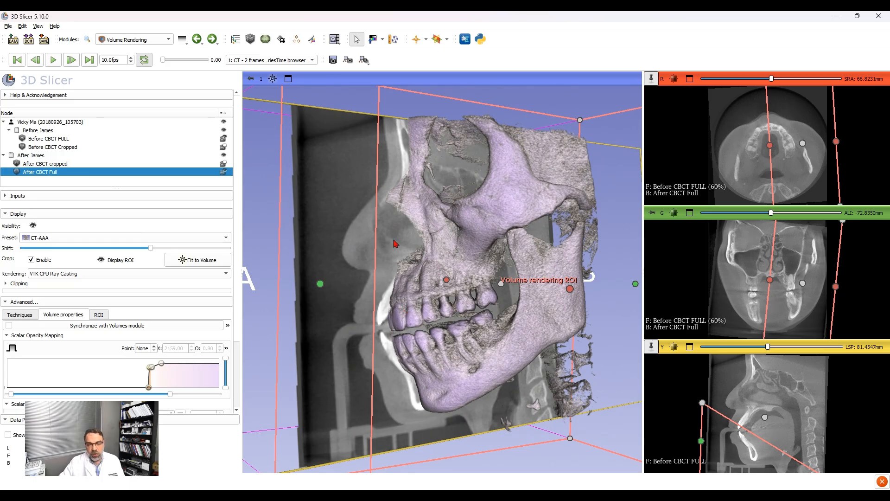
left_click_drag(444, 256, 405, 257)
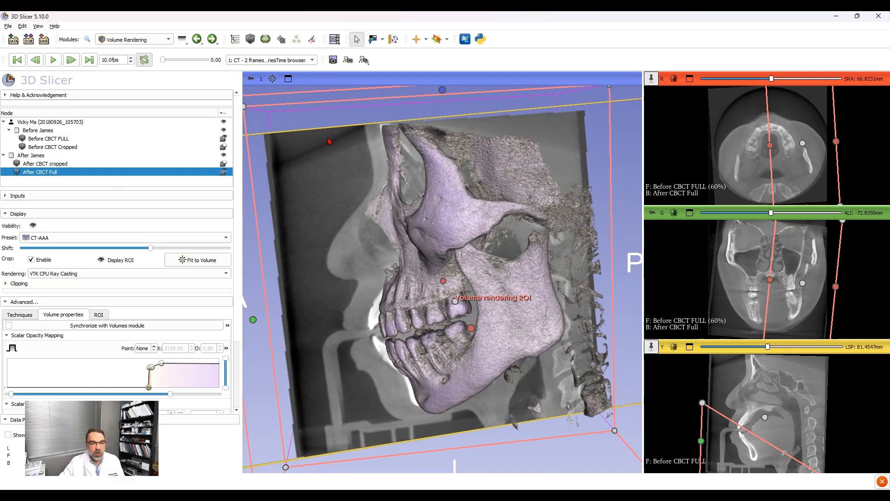
left_click(283, 111)
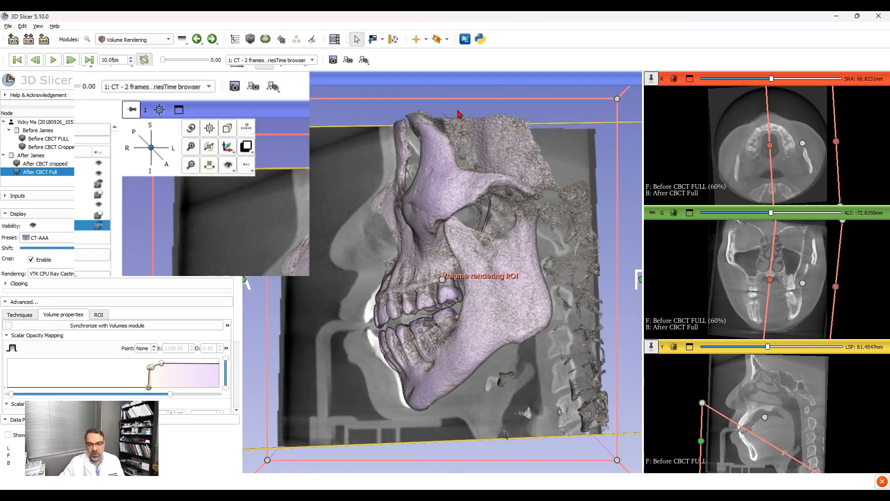